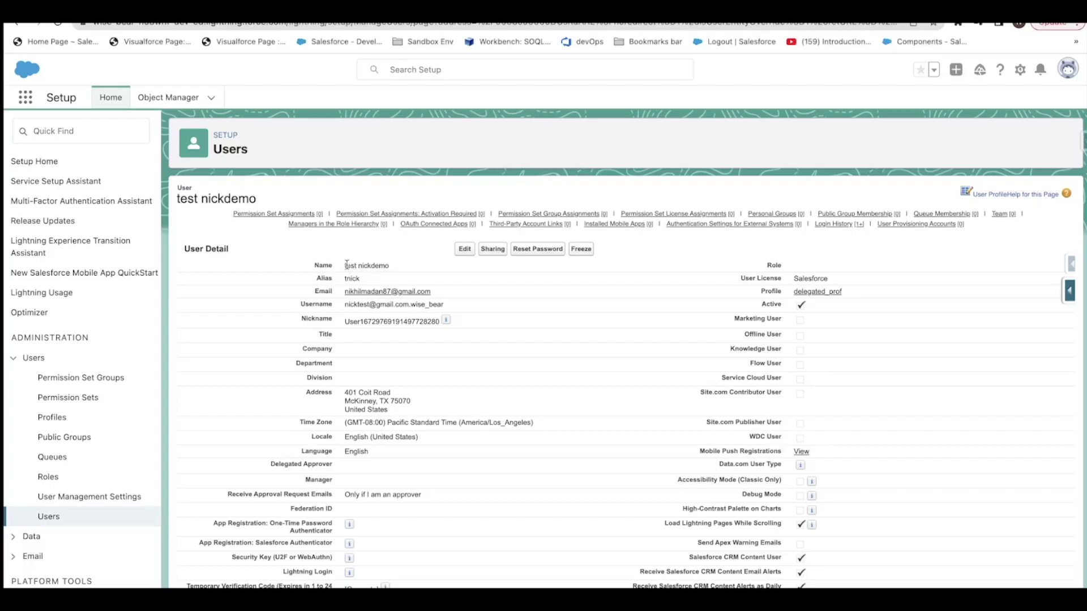
Open the delegated_prof profile, search 'is s' to find Is Single Sign-On Enabled, then return to the user record.
left_click_drag(345, 266, 393, 270)
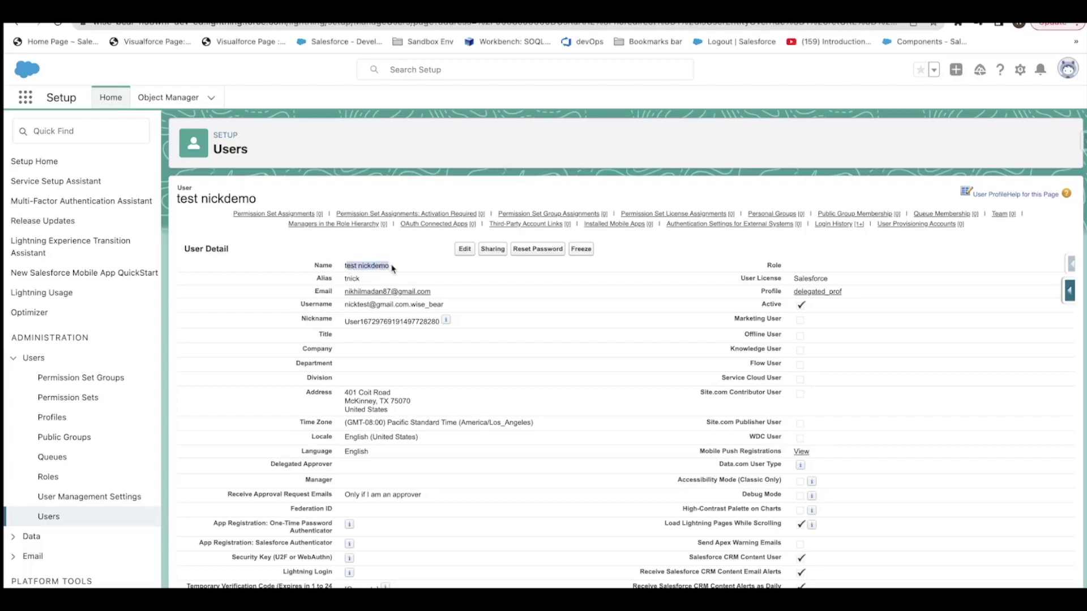
right_click(816, 296)
left_click(745, 307)
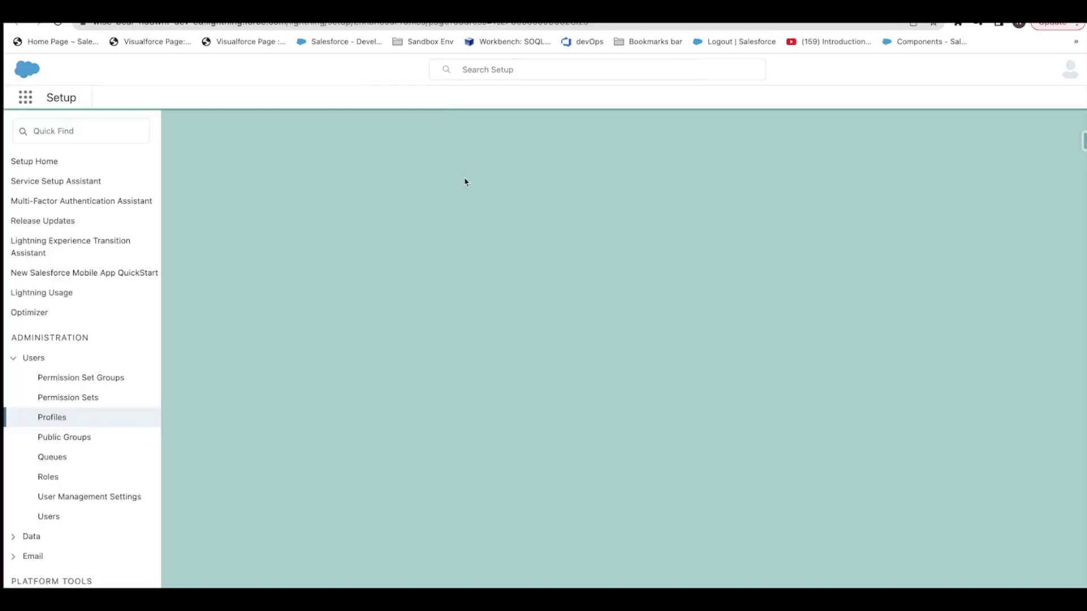
key("ctrl+f")
type("is s")
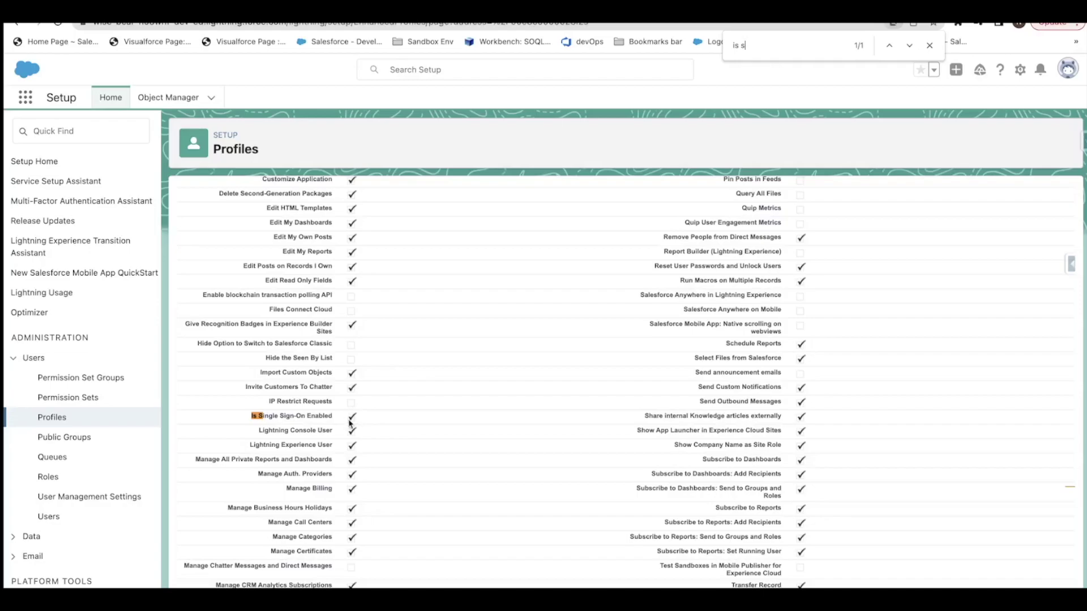
key("alt+Left")
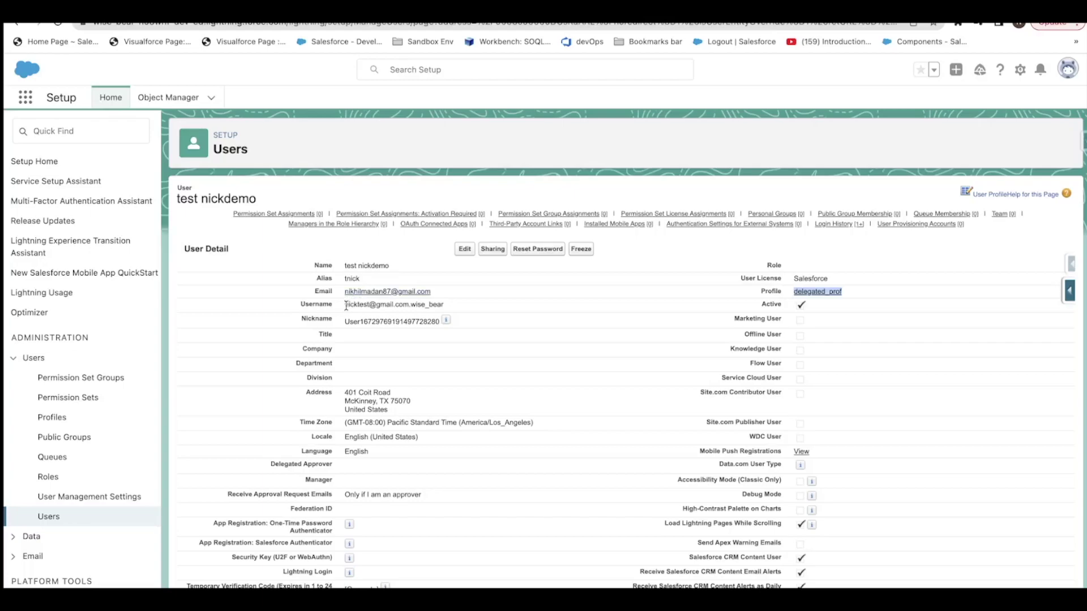
left_click_drag(346, 306, 444, 307)
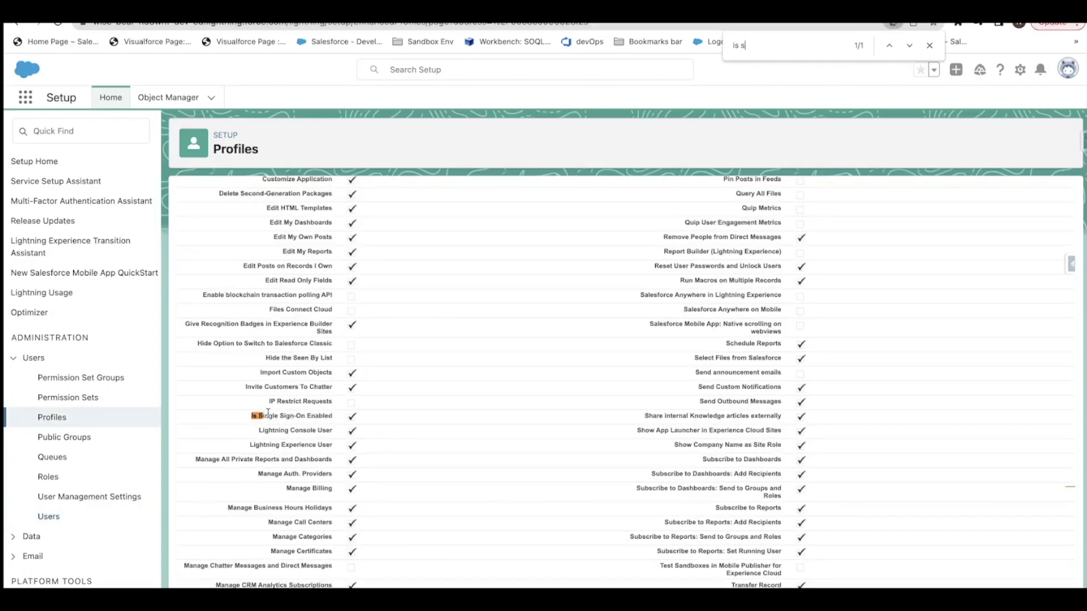
Find Single Sign-On Settings via Quick Find 'sing' and open them for editing.
left_click(111, 120)
type("sin")
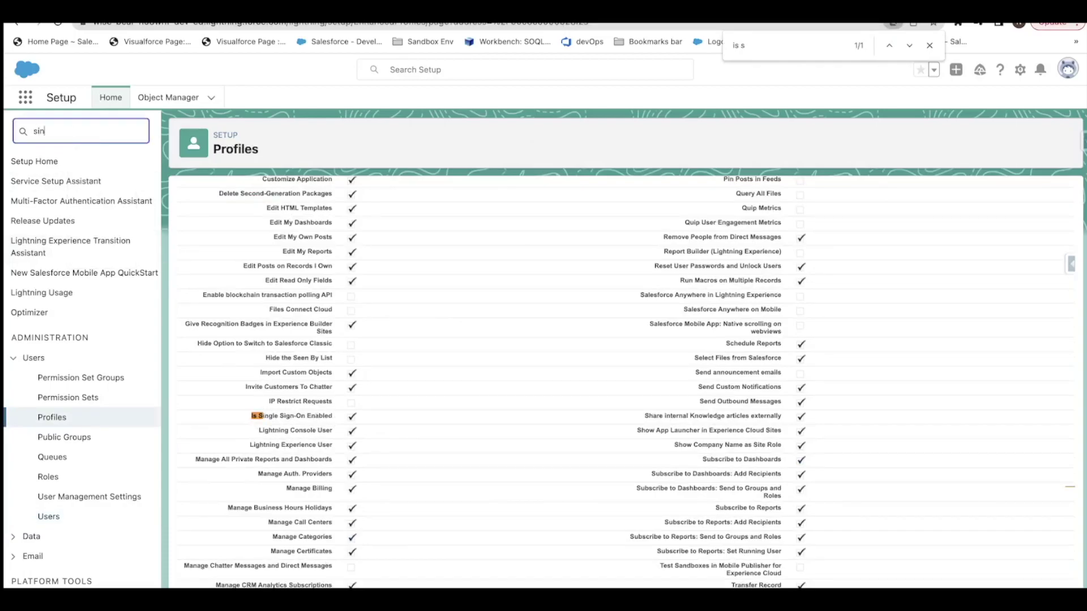
type("g")
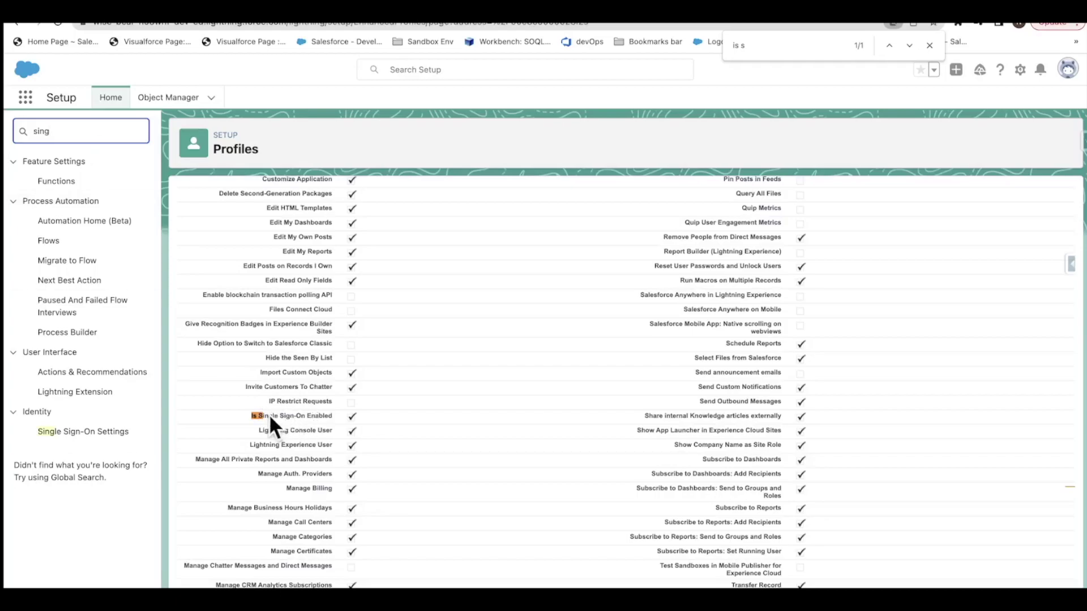
left_click(109, 436)
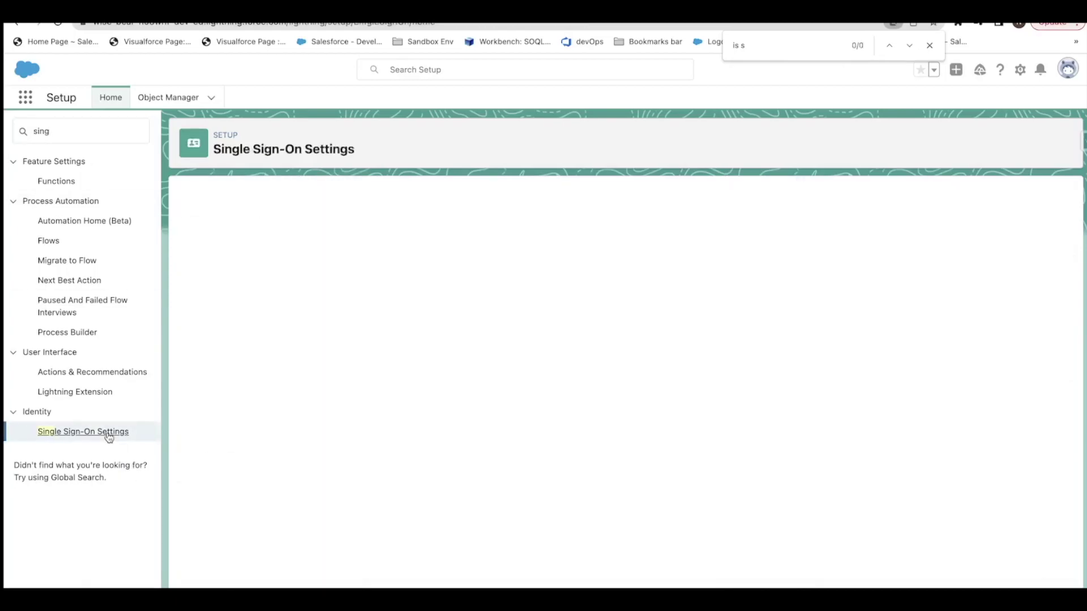
left_click(464, 265)
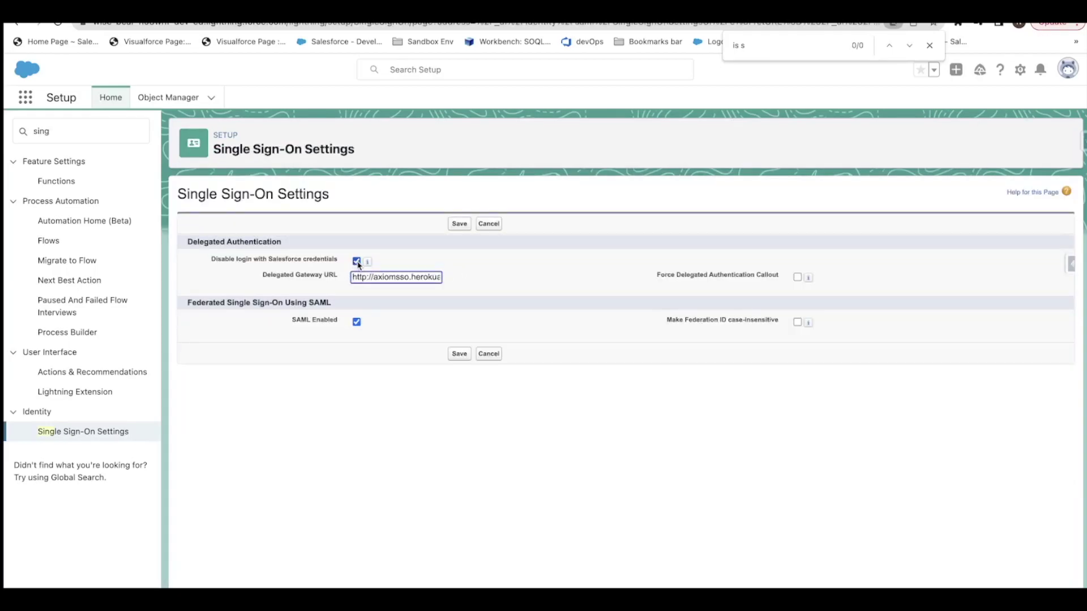
Inspect and select the full Delegated Gateway URL value, then open a new browser tab.
left_click_drag(354, 277, 457, 279)
left_click(459, 224)
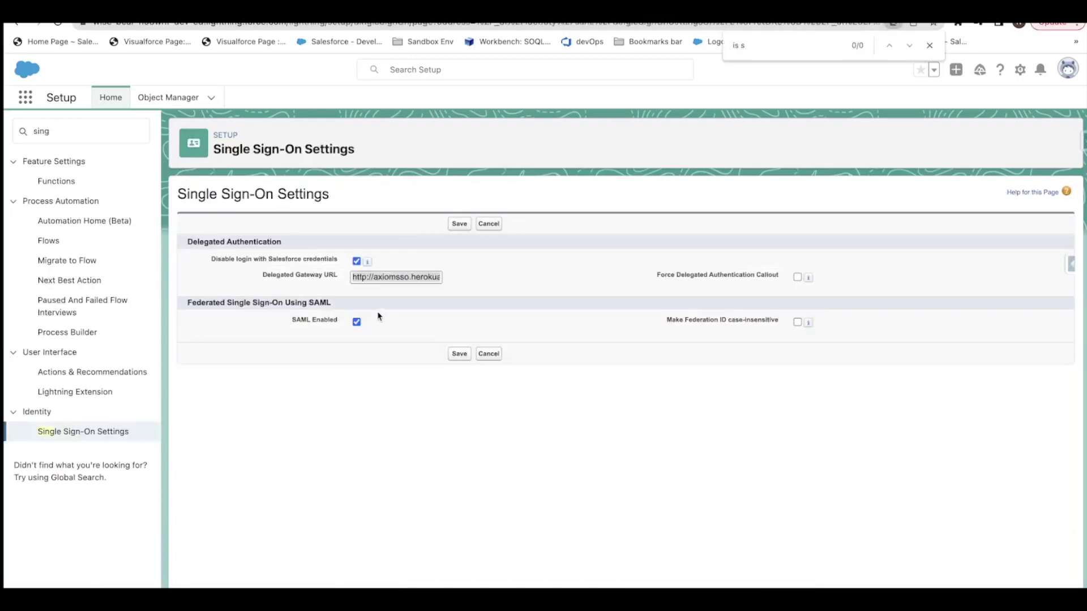
left_click(367, 276)
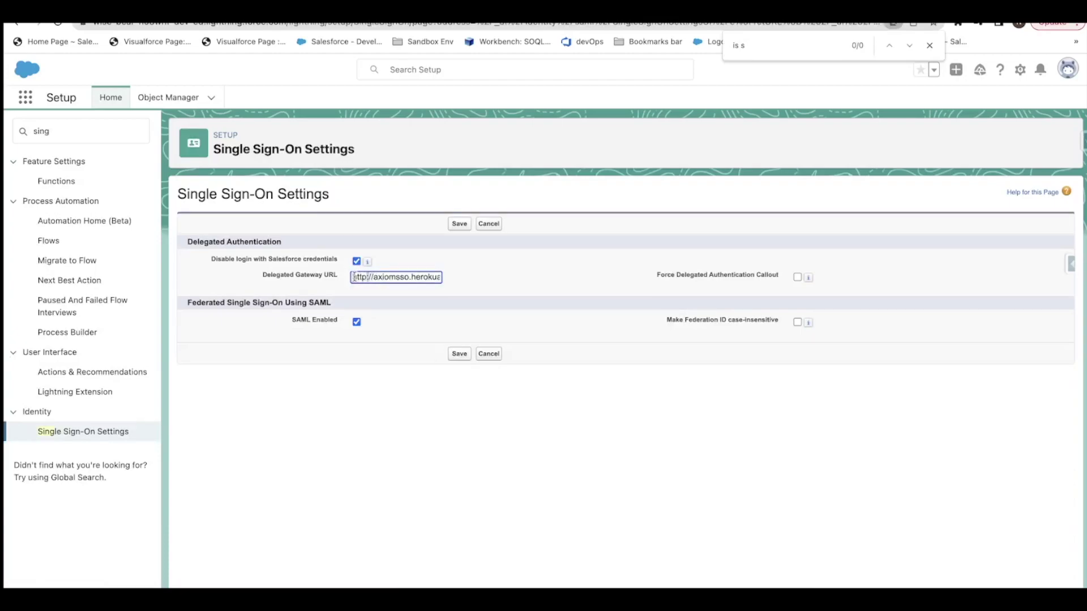
left_click_drag(368, 276, 449, 281)
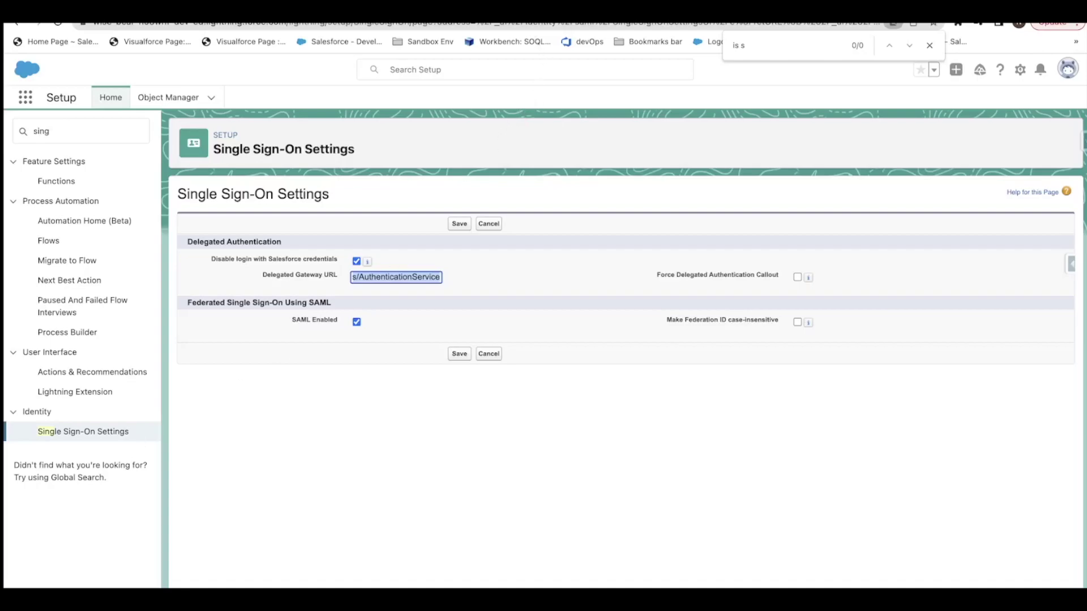
key("ctrl+t")
Search for 'axi' and open Axiom's Token-Based Authentication tool.
type("axiom authentication service")
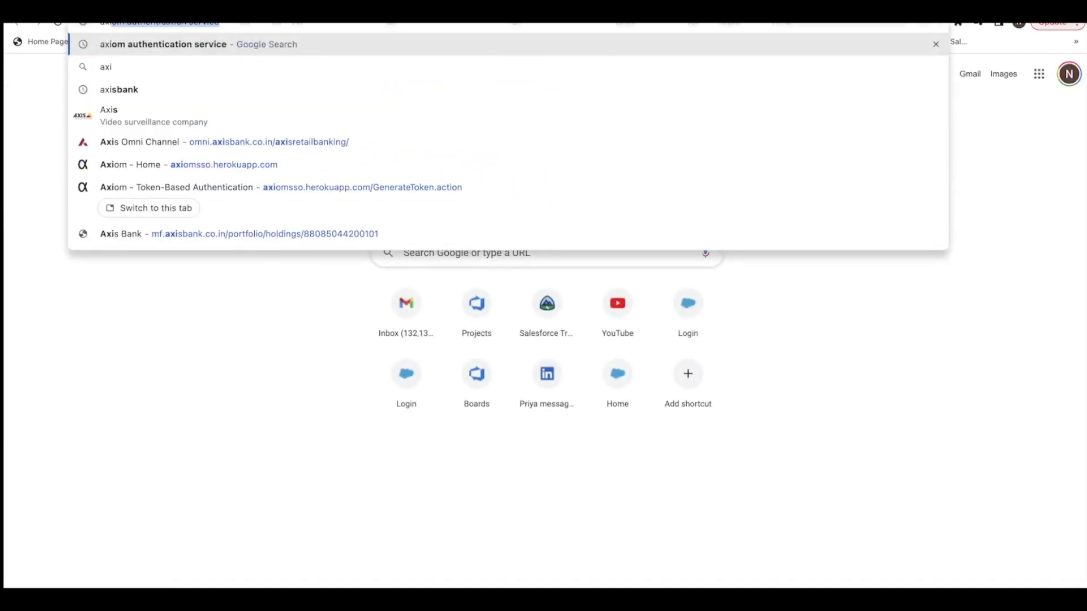
key("Return")
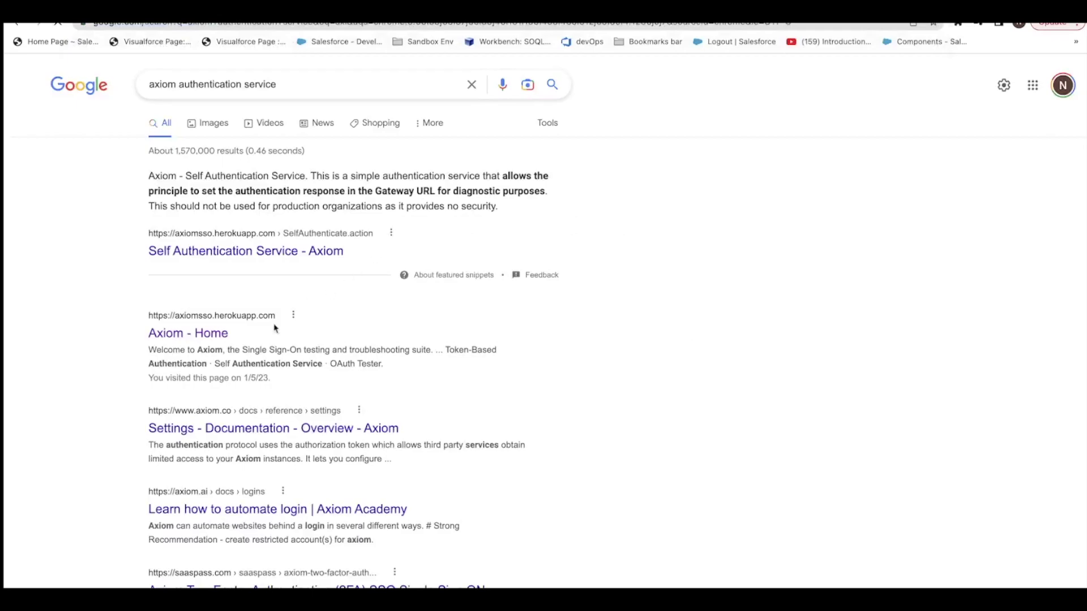
left_click(214, 343)
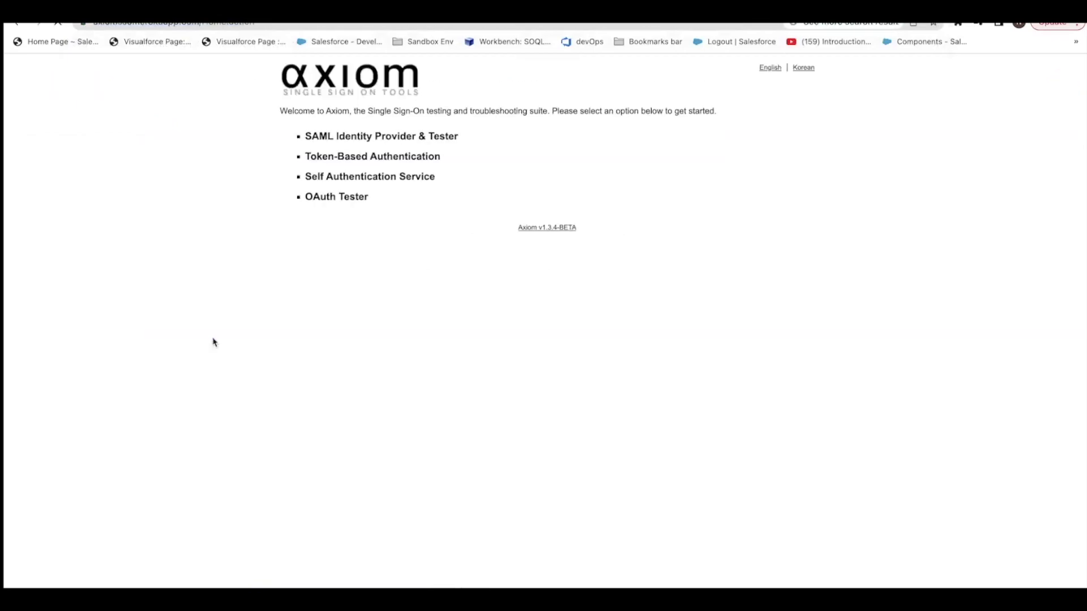
left_click(381, 158)
left_click_drag(336, 203, 623, 206)
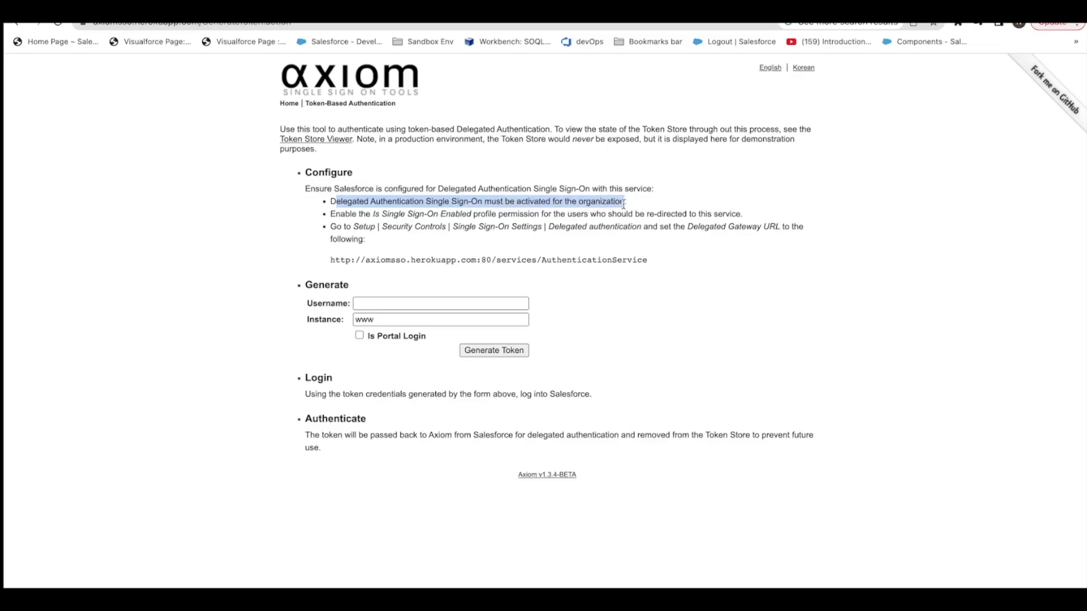
left_click(431, 11)
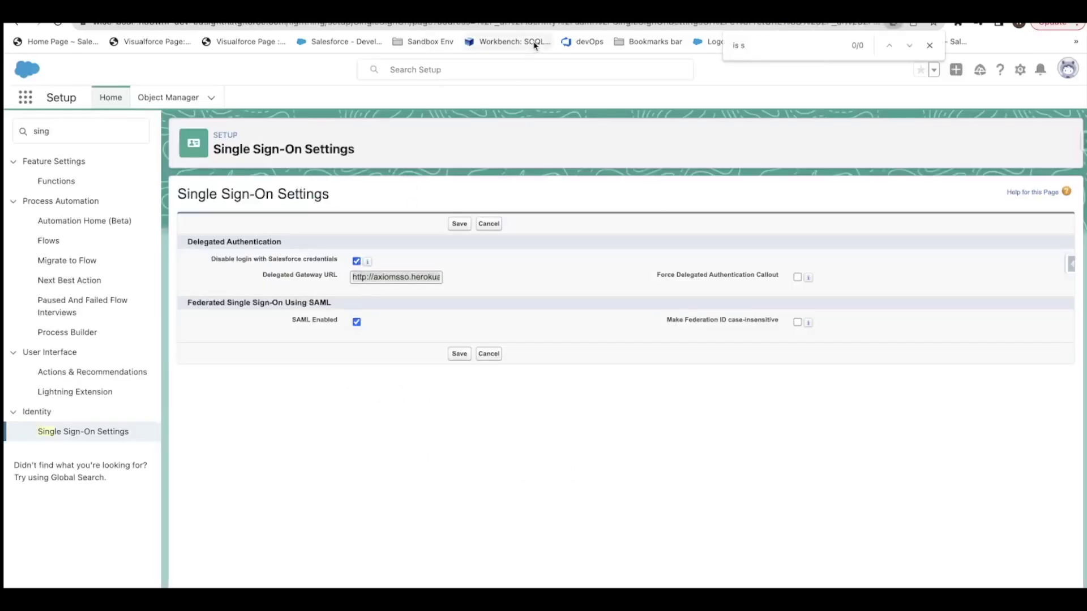
left_click(537, 11)
left_click_drag(332, 261, 653, 263)
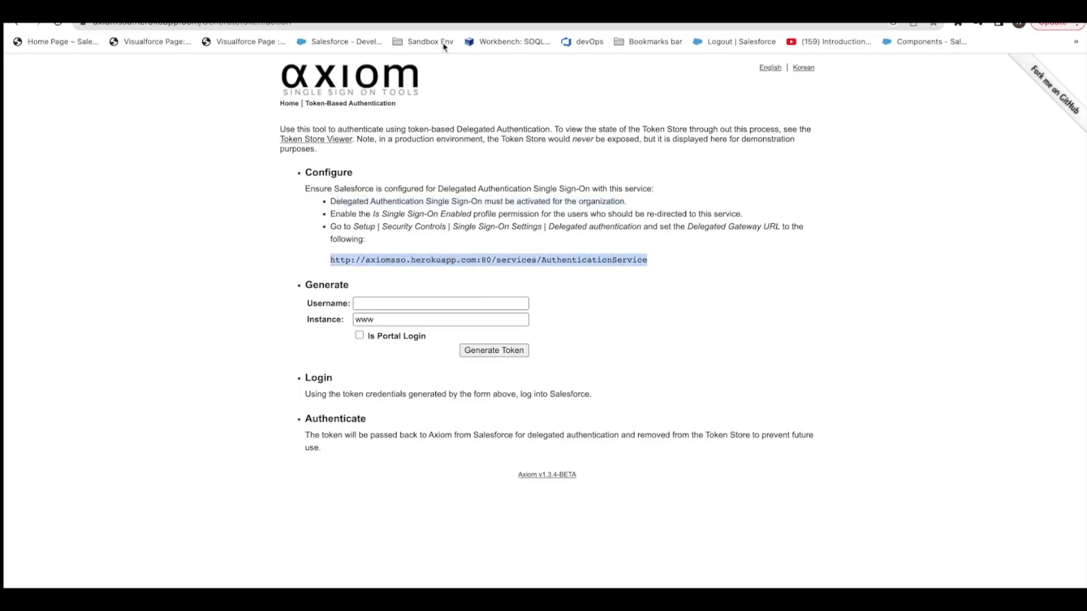
left_click(436, 11)
triple_click(393, 278)
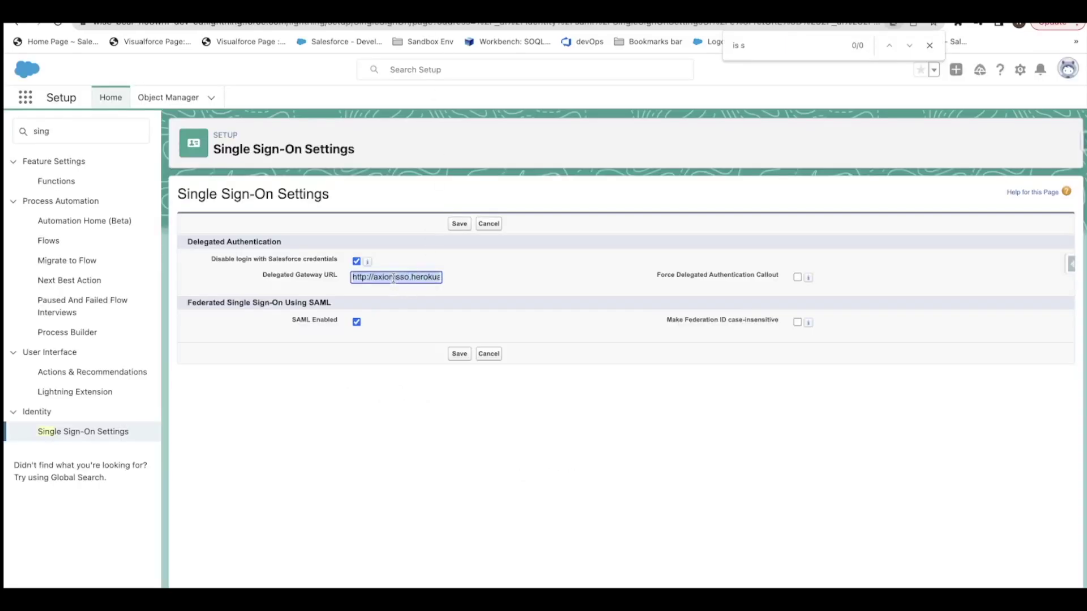
key("ctrl+v")
left_click(459, 223)
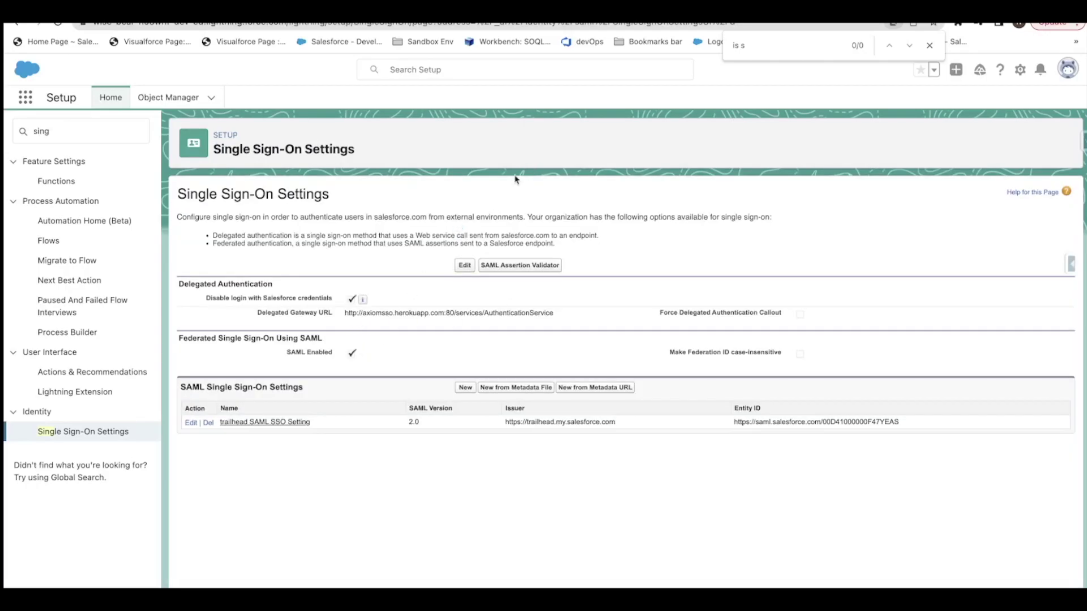
left_click(572, 11)
Copy the test user's username from Salesforce into Axiom's token Username field.
left_click(367, 303)
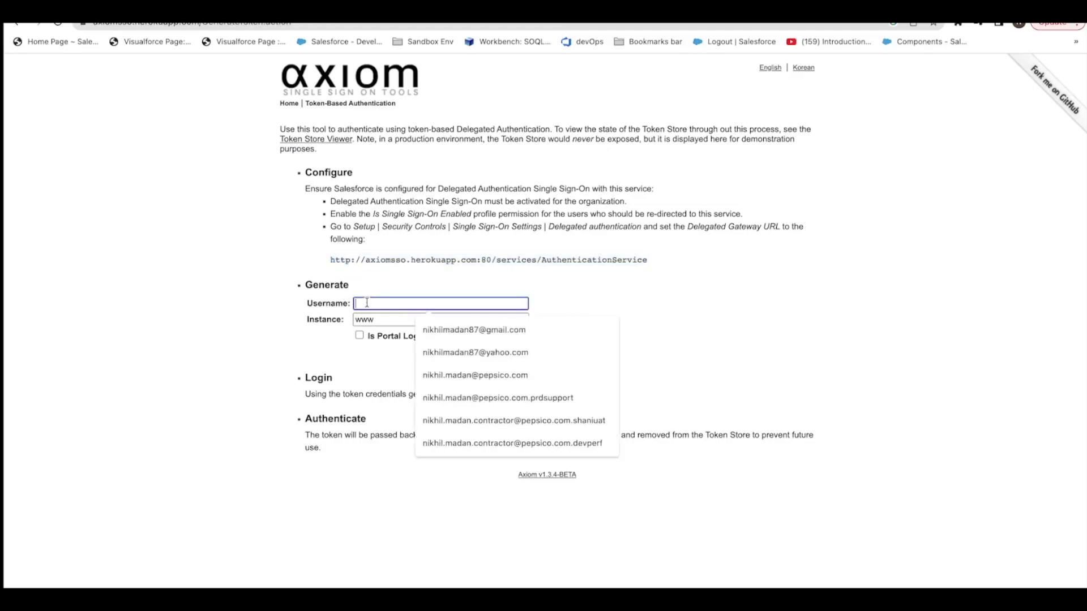
left_click(313, 345)
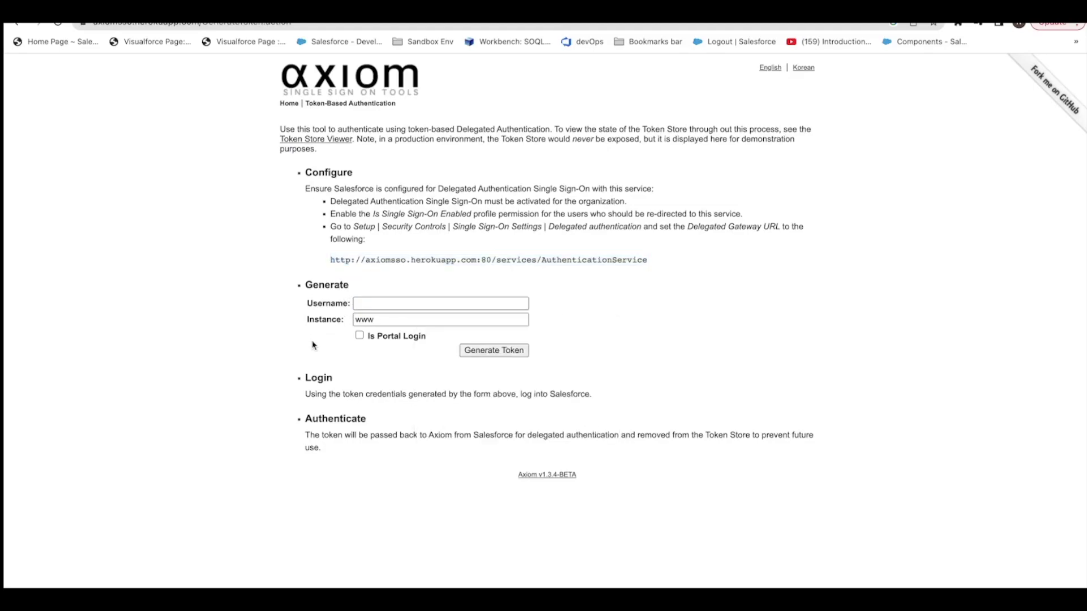
left_click(317, 11)
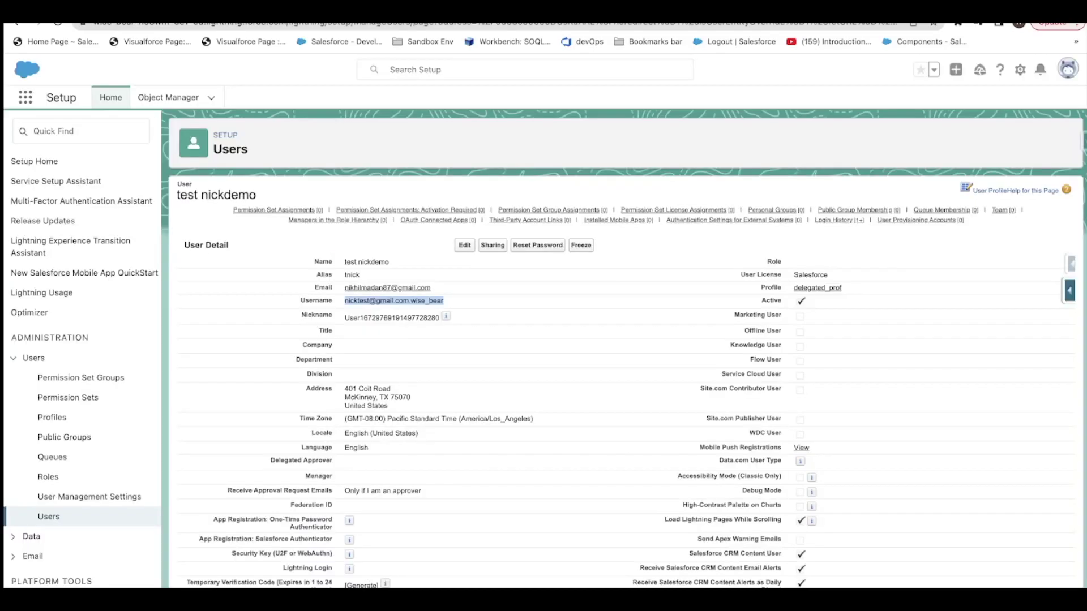
left_click(386, 302)
left_click_drag(347, 303, 466, 306)
key("ctrl+c")
key("ctrl+Tab")
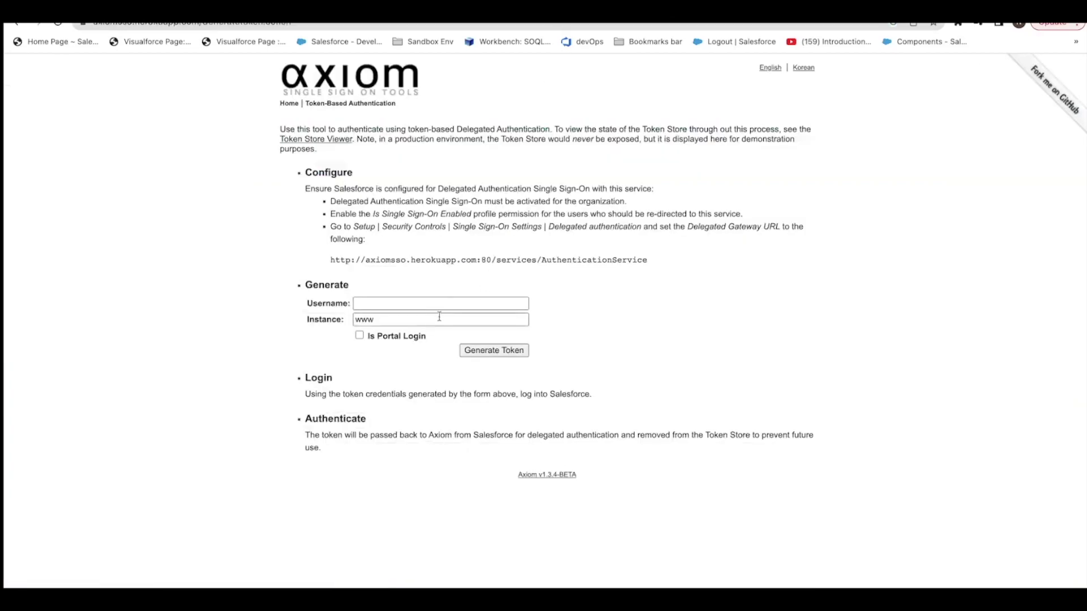
left_click(423, 304)
key("ctrl+v")
key("Tab")
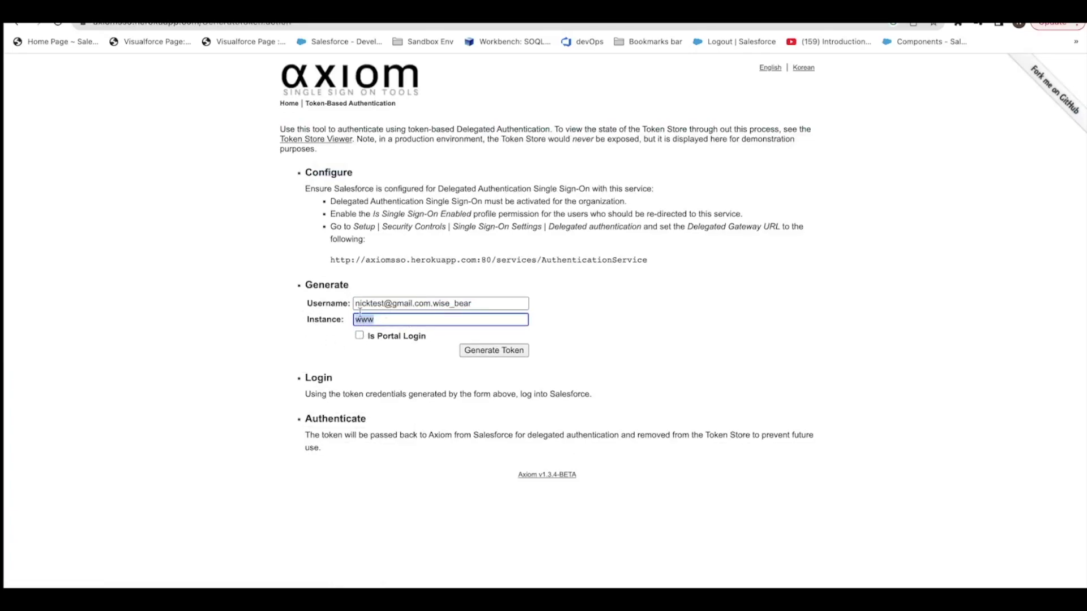
Set Instance to the org's URL without the trailing slash and generate the token.
key("ctrl+shift+Tab")
key("ctrl+l")
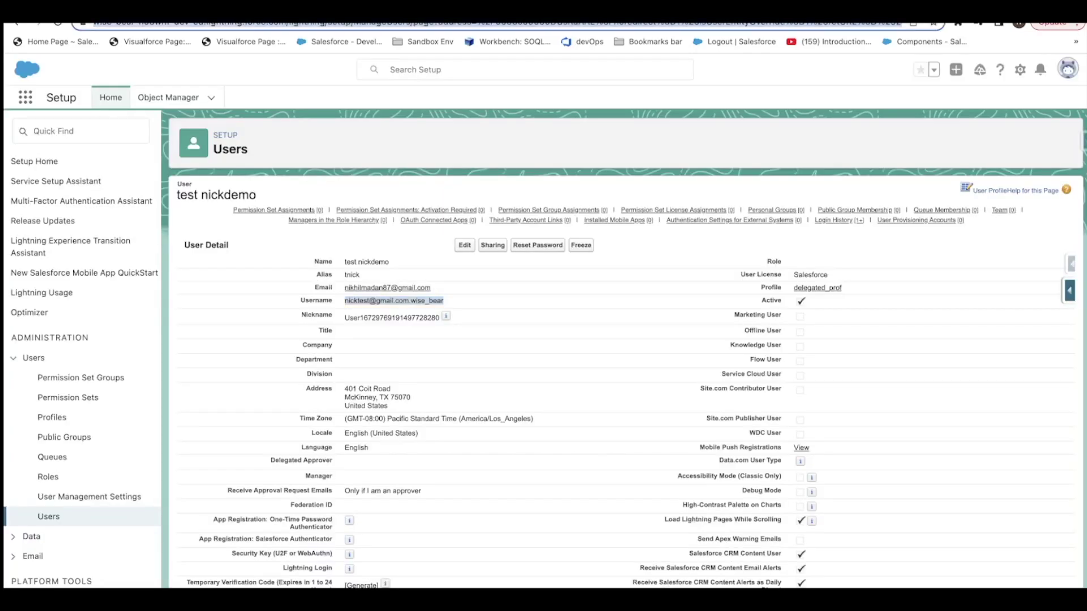
left_click_drag(314, 24, 93, 23)
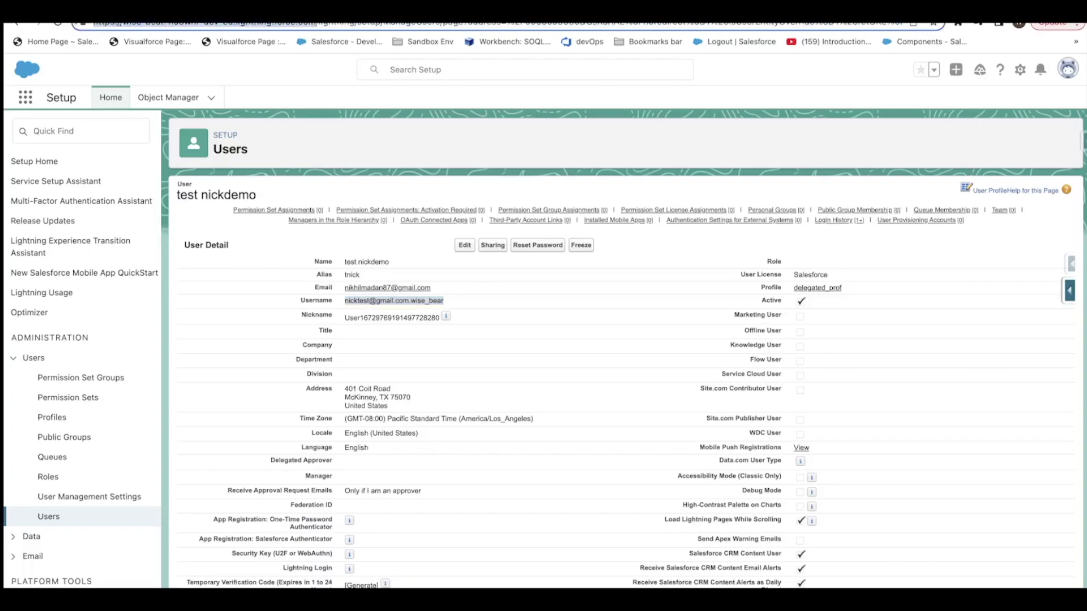
key("ctrl+Tab")
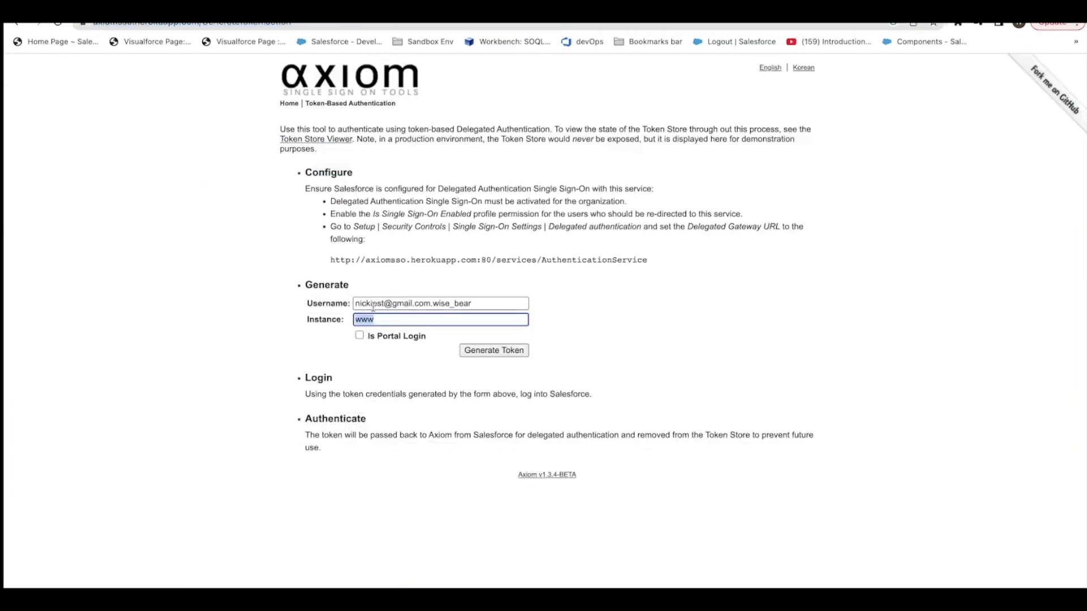
left_click_drag(375, 317, 328, 320)
key("ctrl+v")
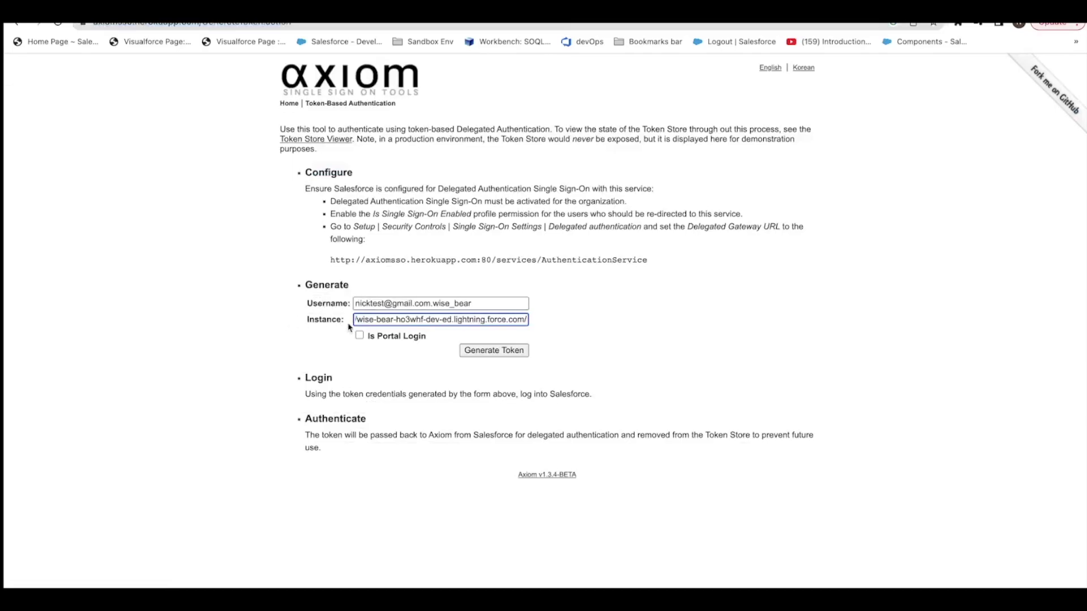
key("BackSpace")
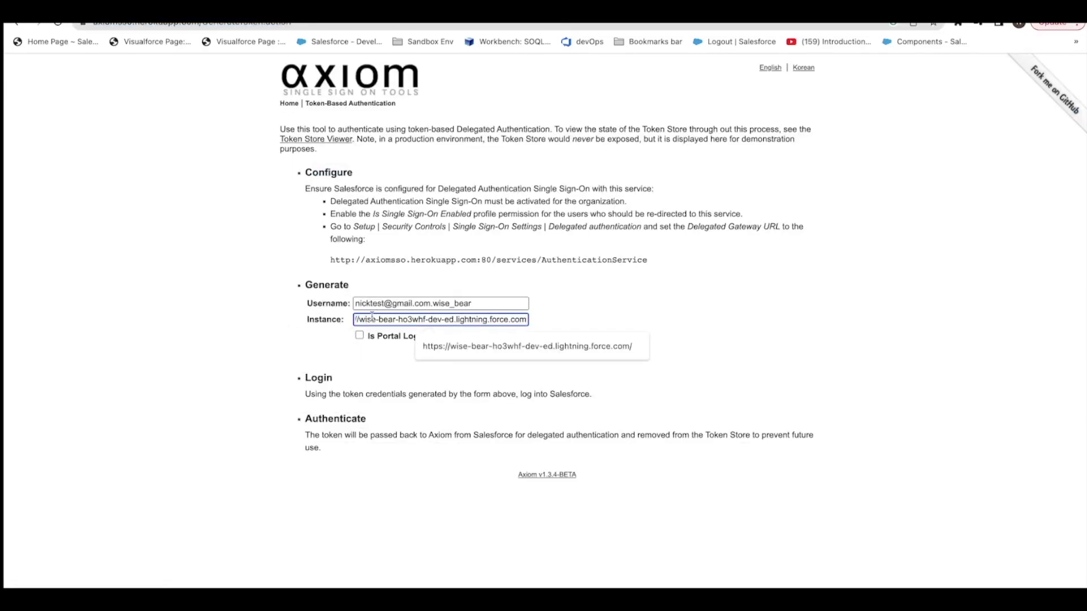
left_click_drag(371, 318, 332, 320)
left_click(413, 391)
left_click(492, 353)
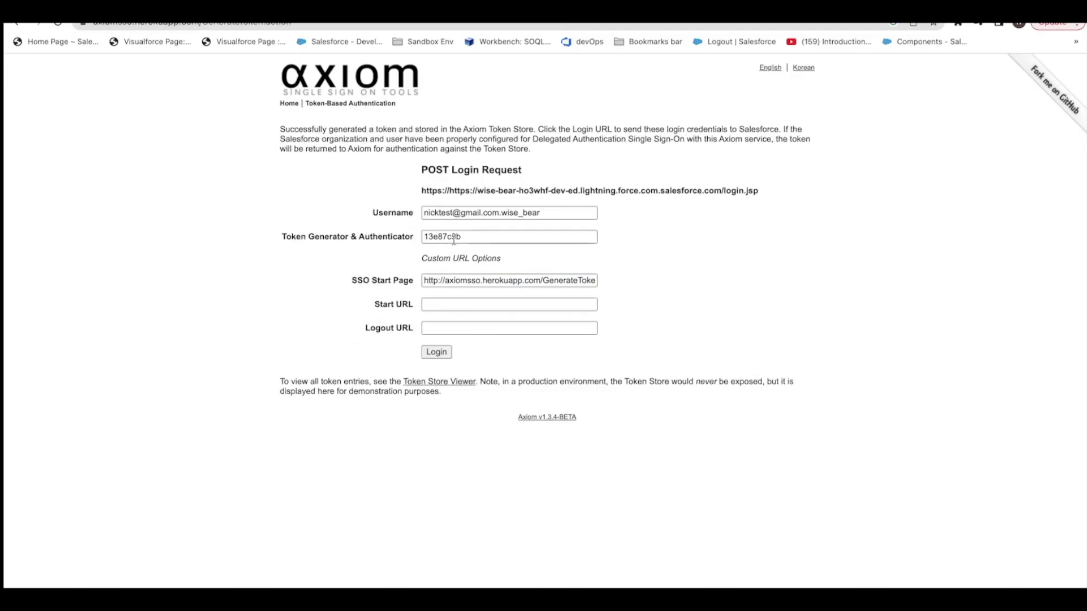
Reload and resubmit Axiom's form for a fresh token, select it, then return to the user record.
left_click_drag(464, 235, 385, 233)
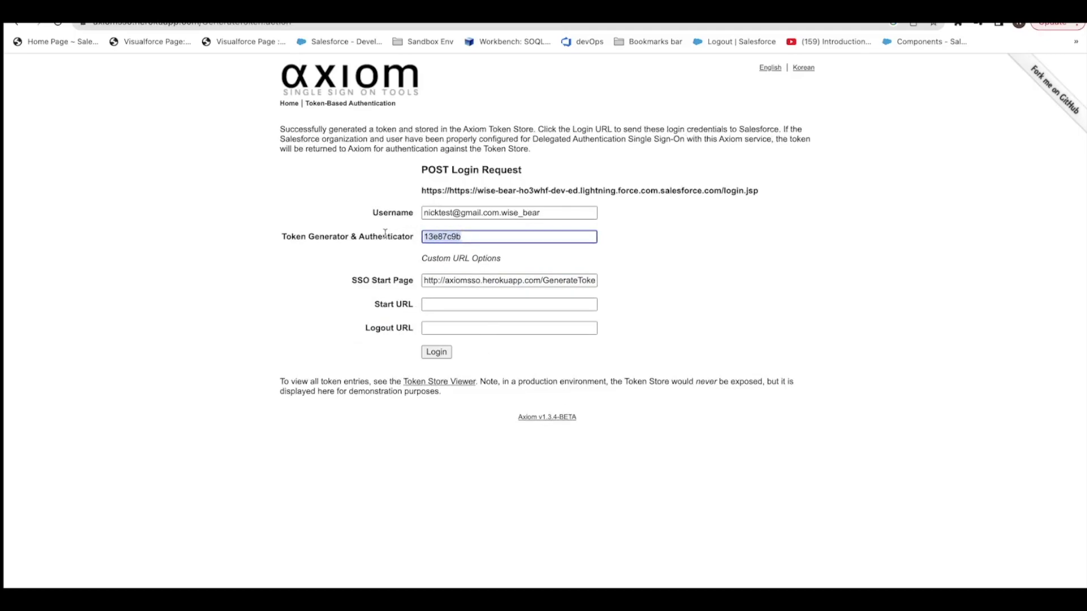
left_click(58, 24)
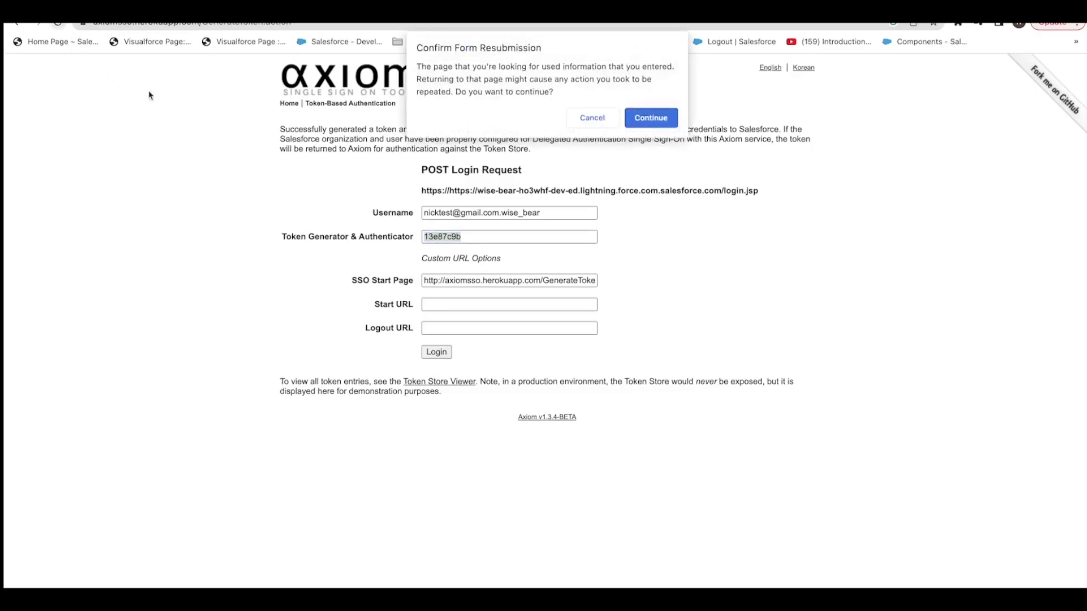
left_click(639, 117)
left_click_drag(480, 237, 344, 237)
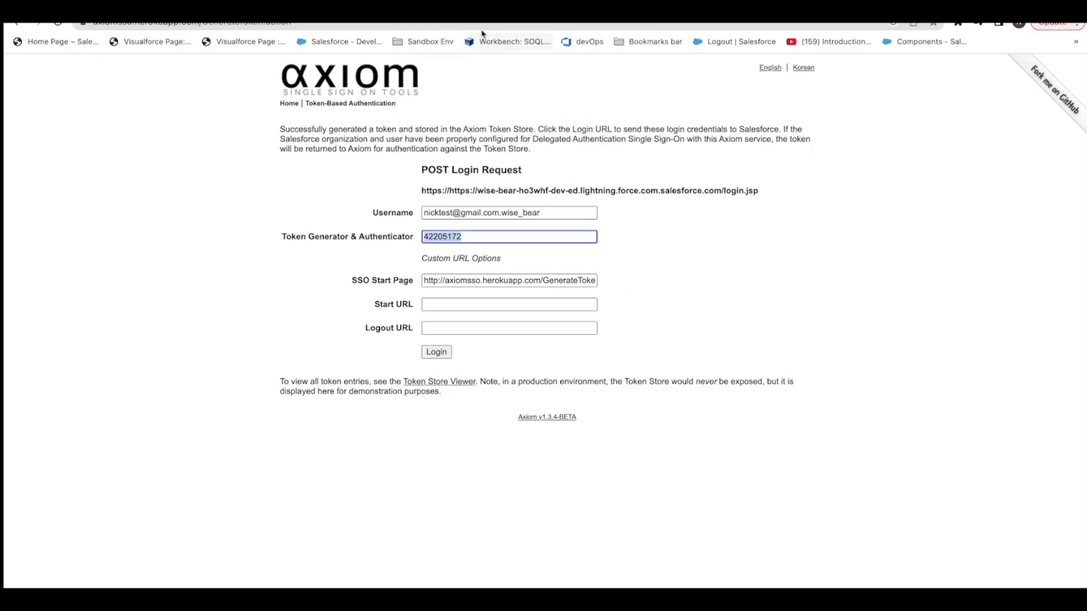
left_click(336, 24)
left_click(336, 23)
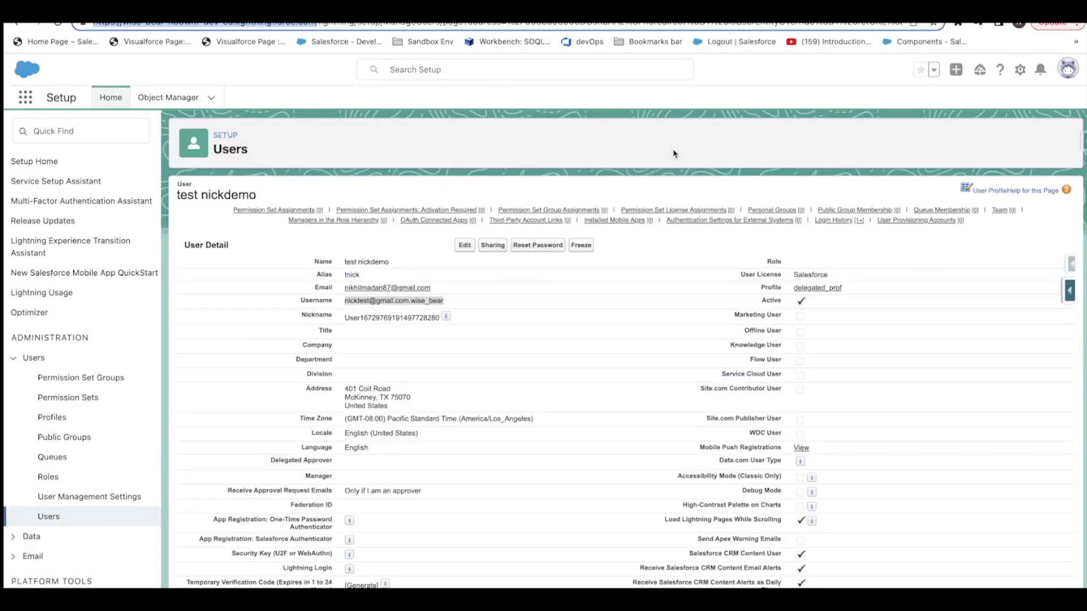
Load the org's login page in a new private window.
key("ctrl+shift+n")
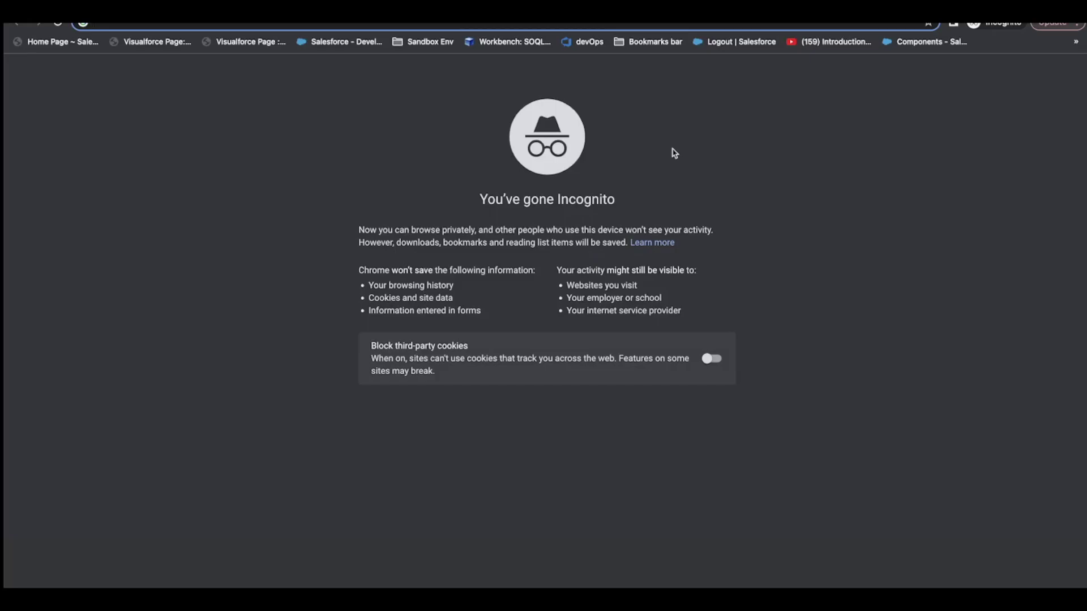
key("ctrl+v")
key("Return")
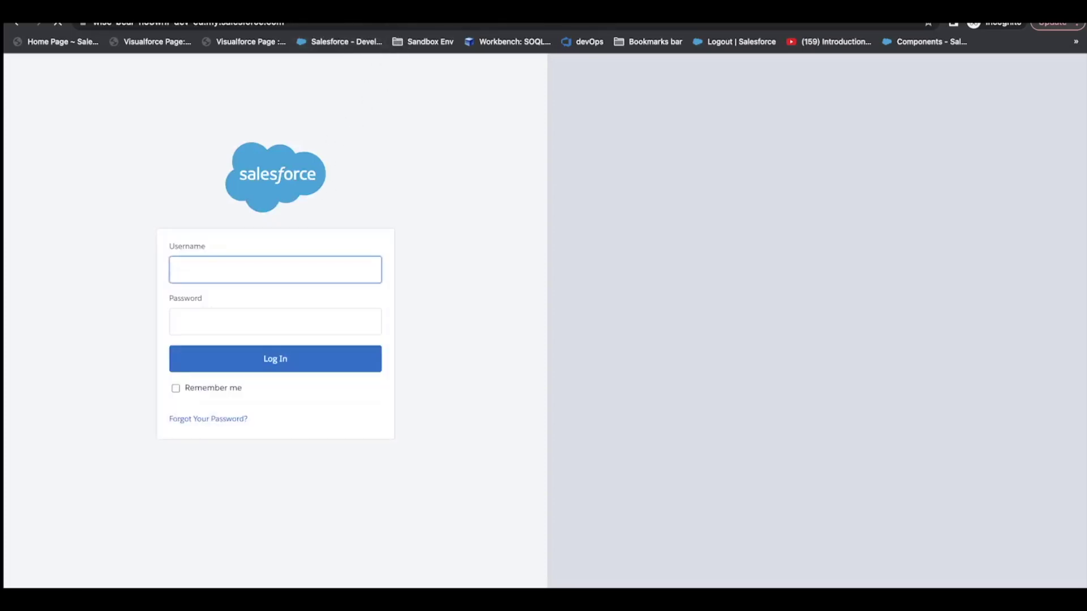
key("ctrl+super+f")
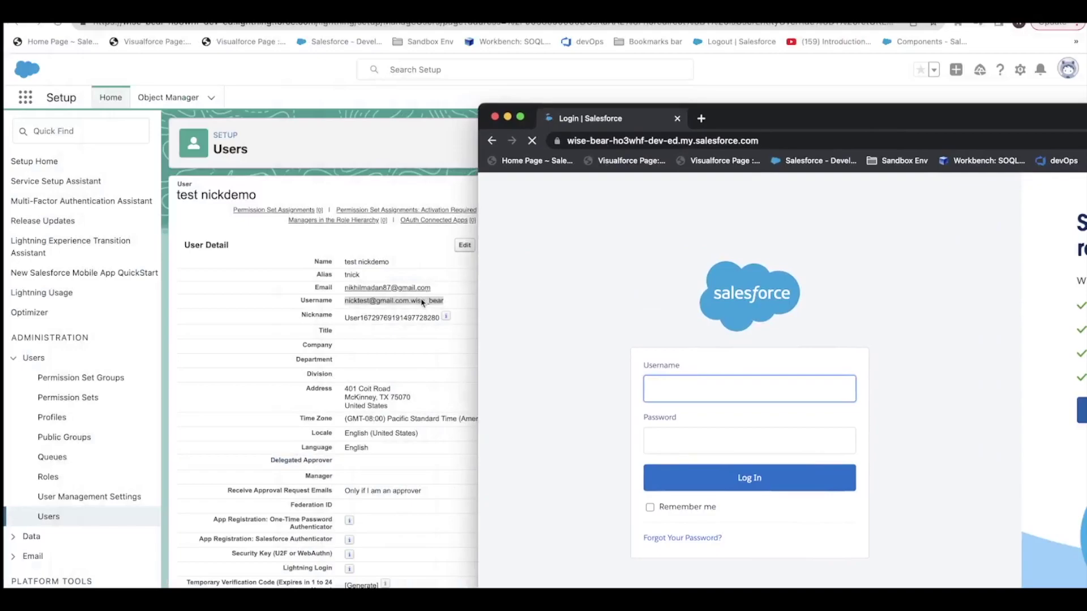
Copy the test user's username from Setup into the login page's Username field.
left_click(422, 303)
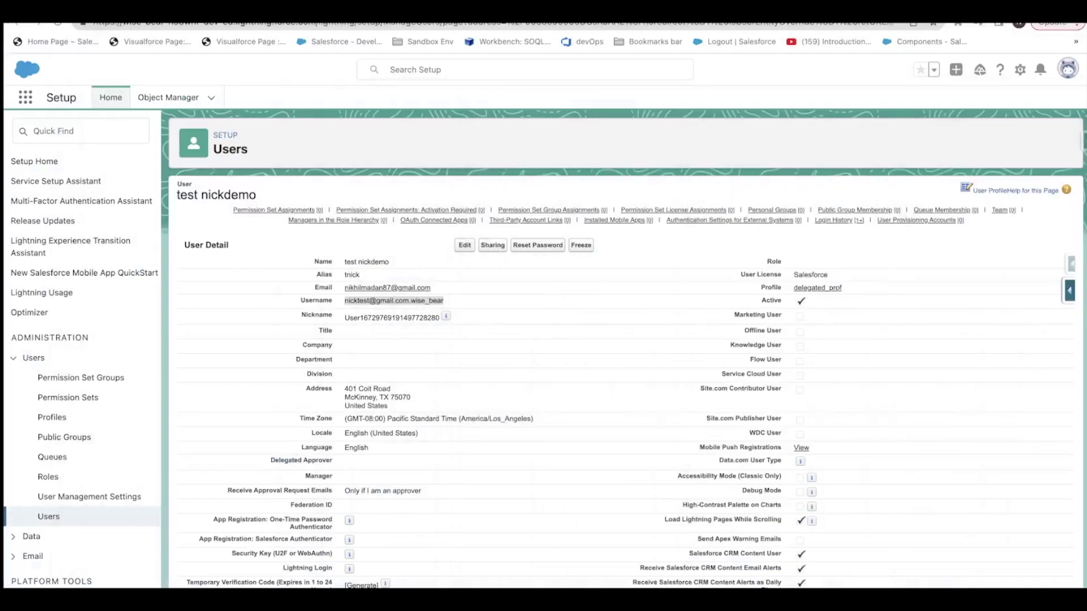
triple_click(431, 300)
key("super+c")
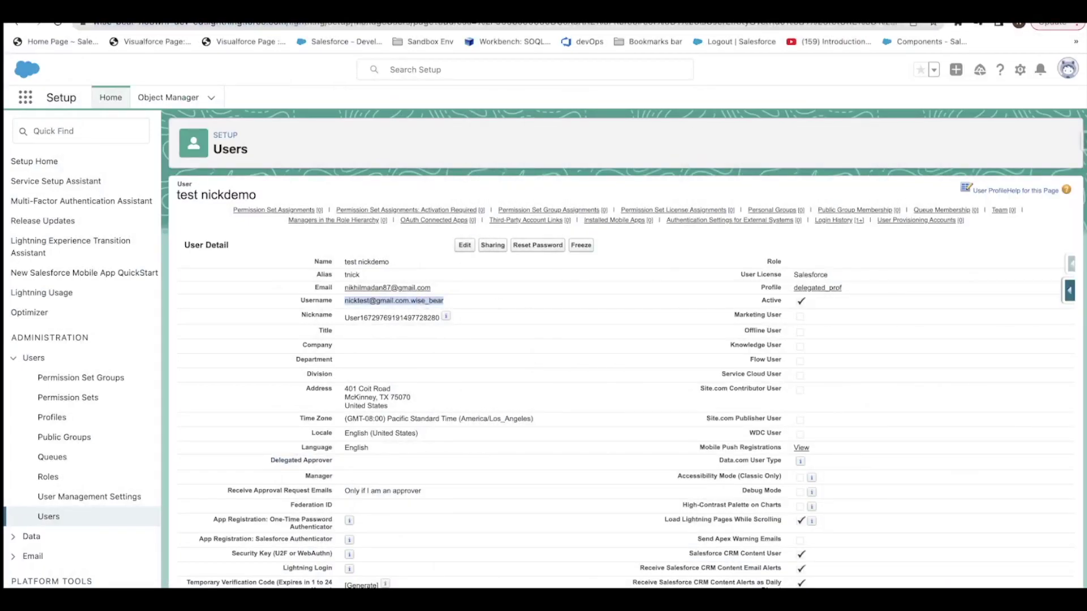
key("super+grave")
left_click(358, 365)
key("super+v")
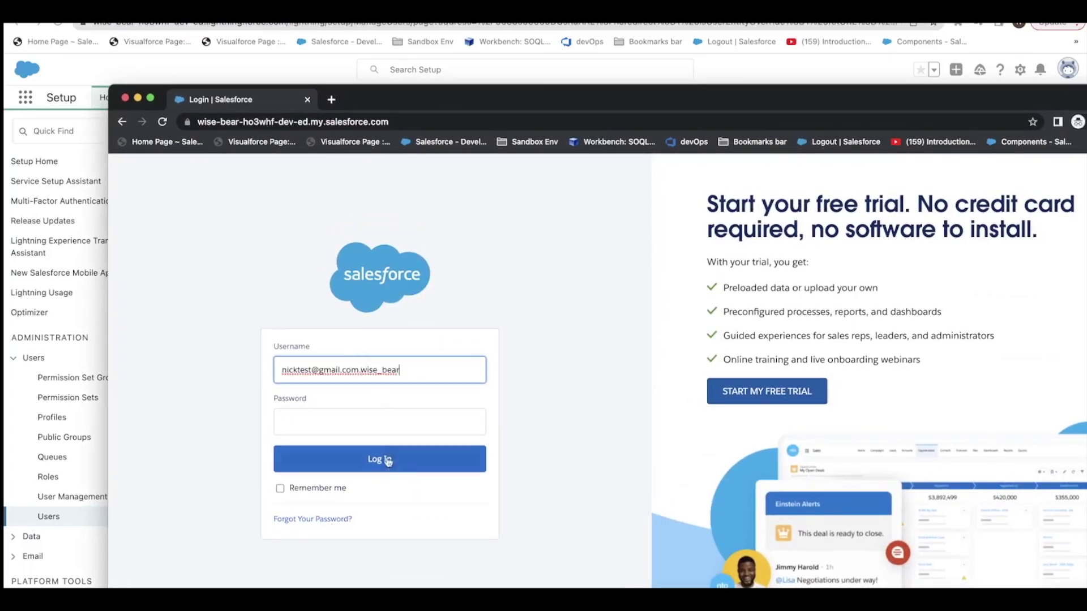
key("super+grave")
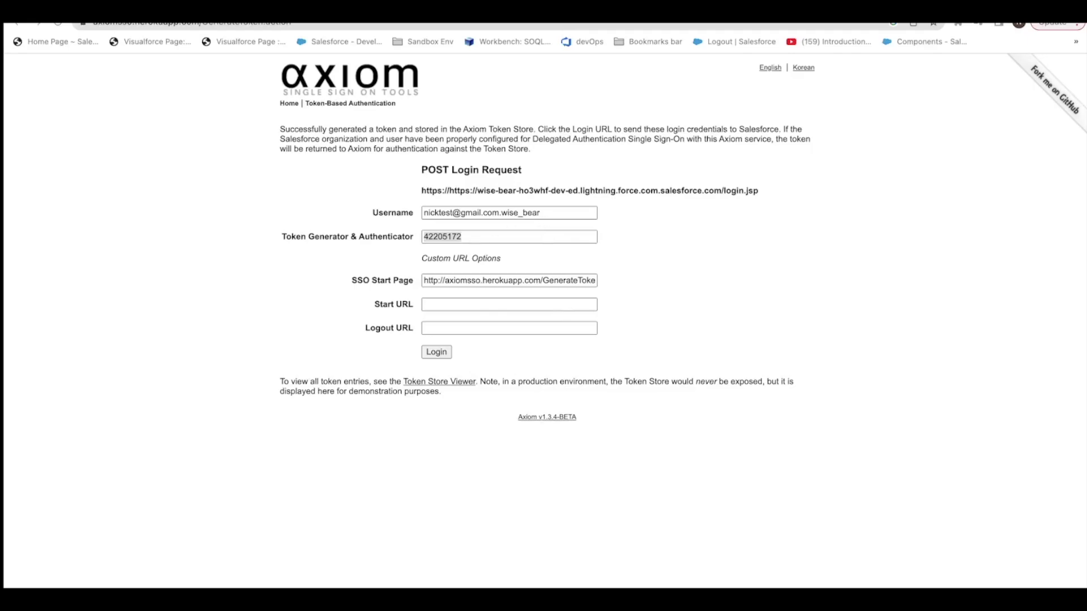
Paste the Axiom token into the login Password field.
key("super+grave")
left_click(475, 368)
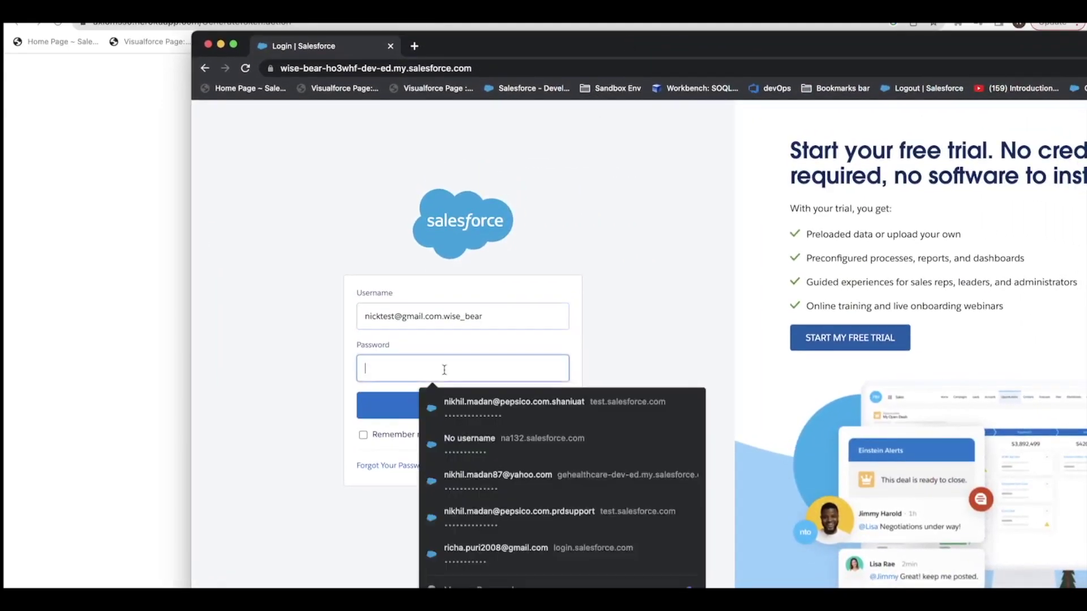
key("super+v")
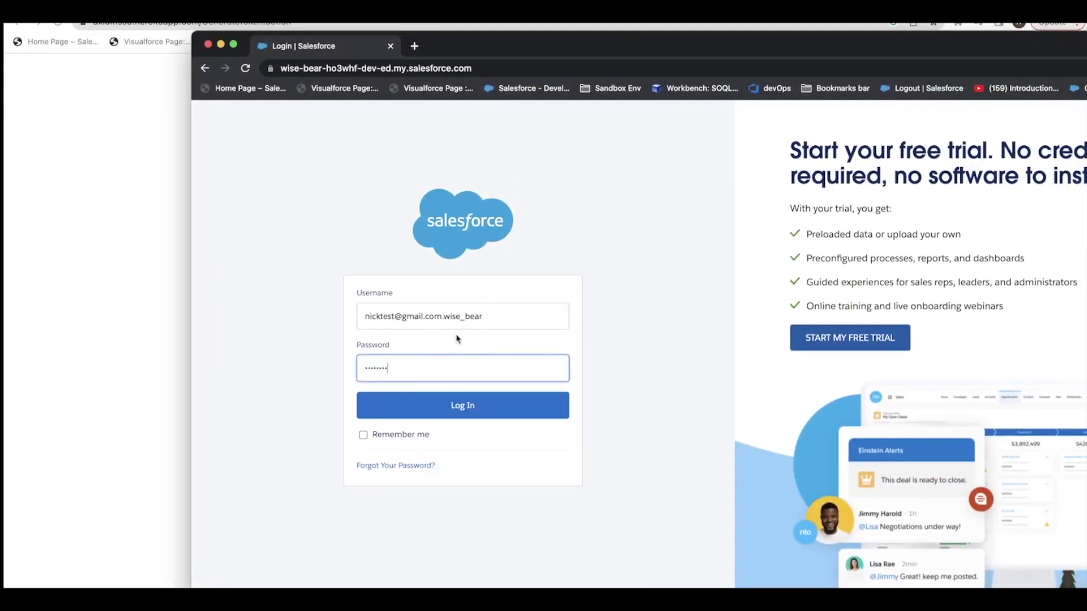
left_click_drag(367, 317, 495, 319)
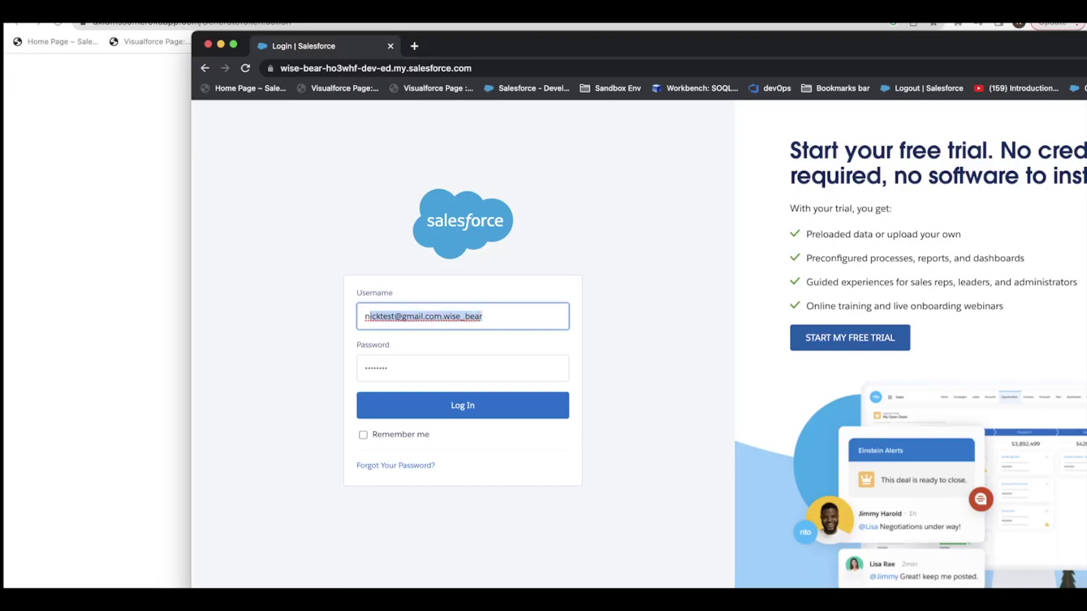
Log in with Remember me left unchecked, then maximize the login window.
left_click_drag(463, 45, 575, 45)
key("super+grave")
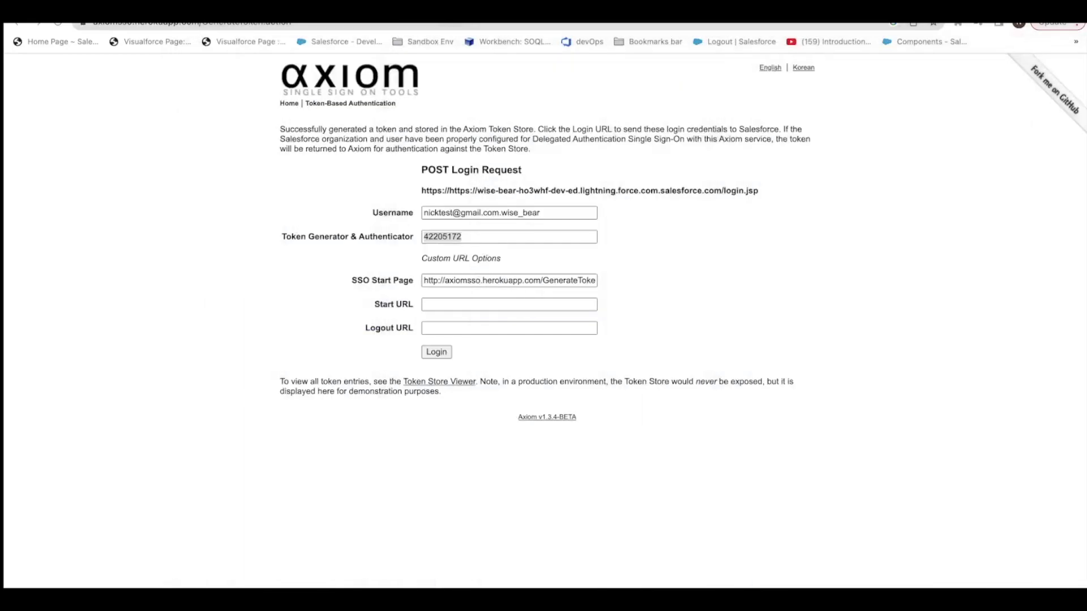
key("super+grave")
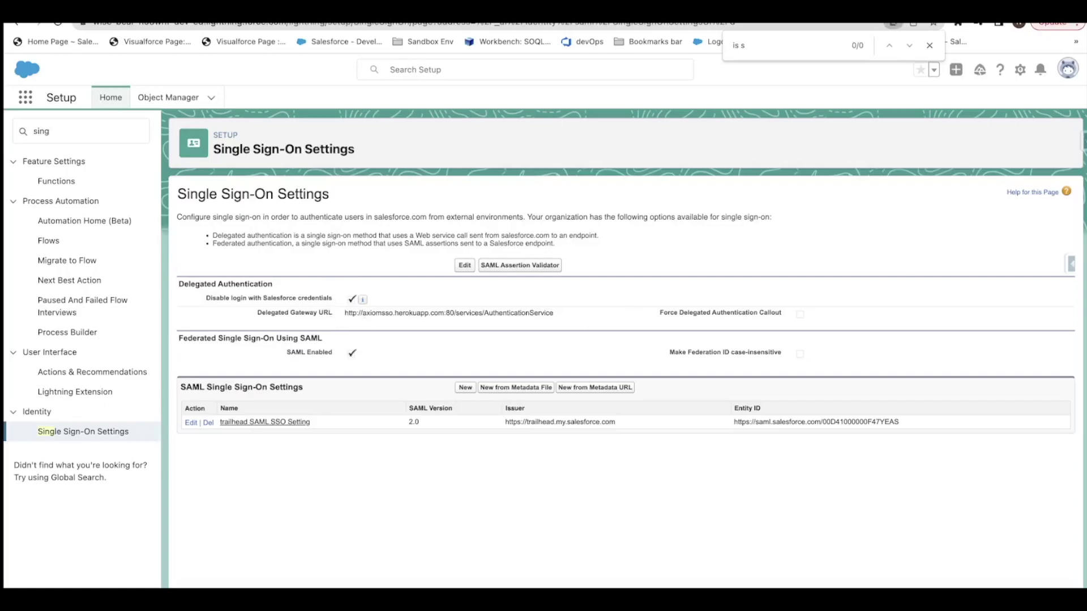
key("super+grave")
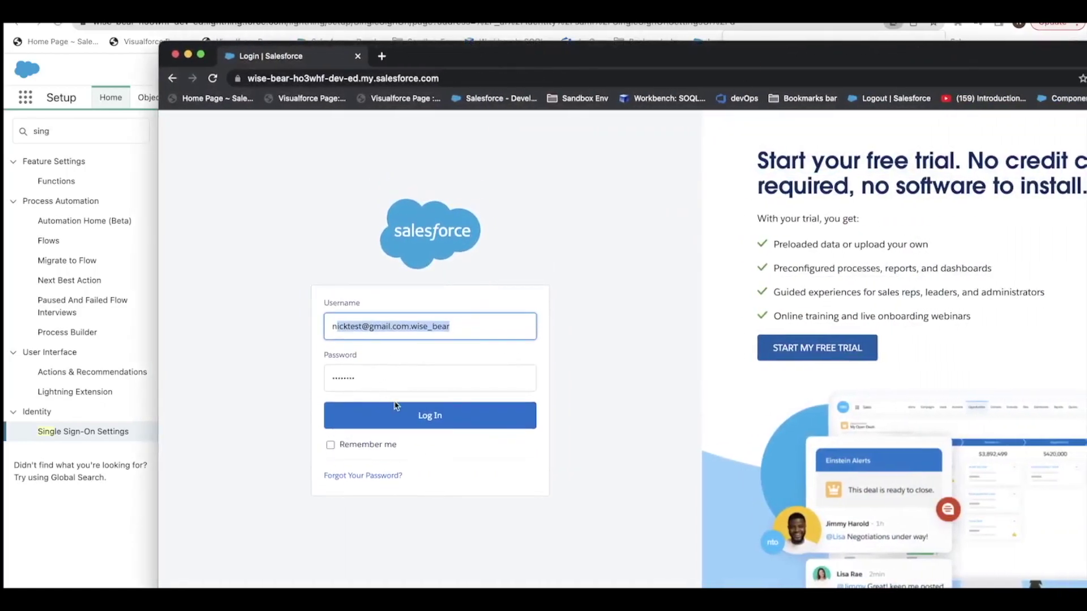
left_click(365, 445)
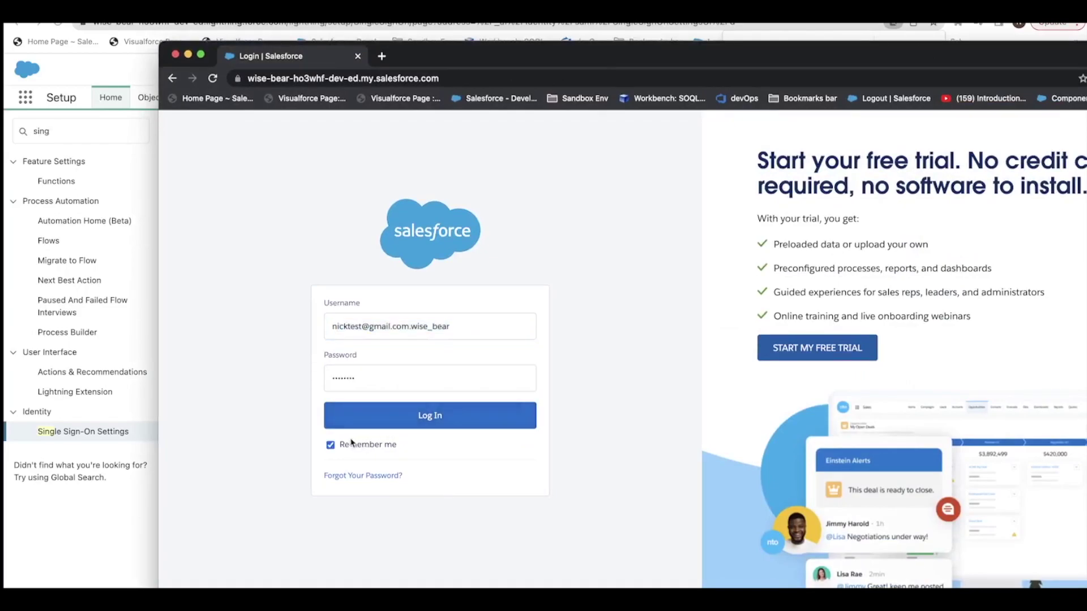
left_click(351, 444)
left_click(376, 426)
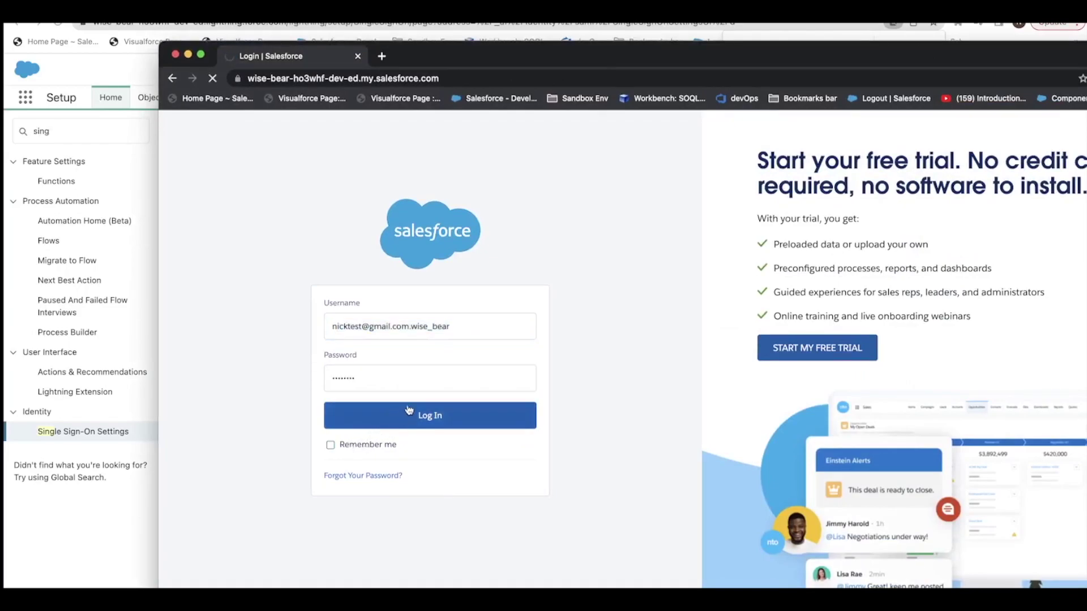
key("ctrl+super+f")
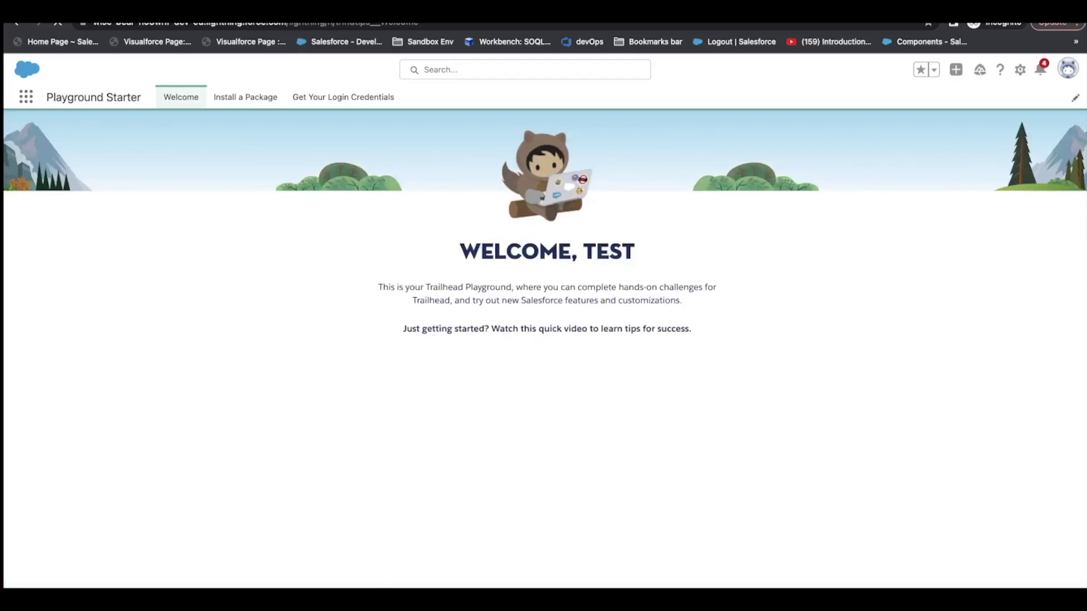
Drag the Welcome tab out into its own separate window.
left_click_drag(176, 10, 295, 83)
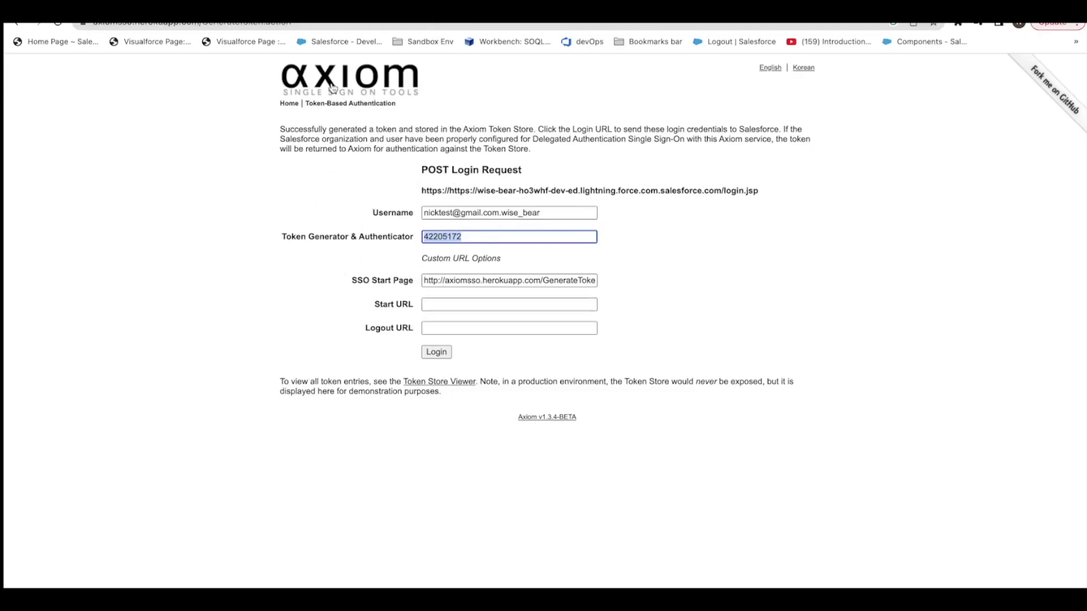
left_click_drag(277, 99, 374, 91)
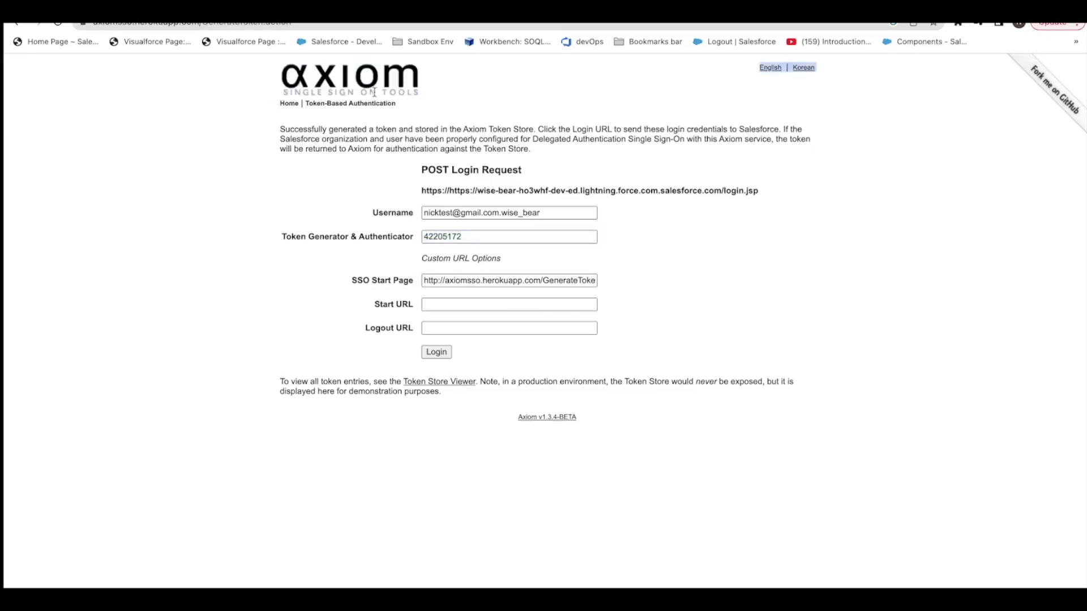
left_click(438, 96)
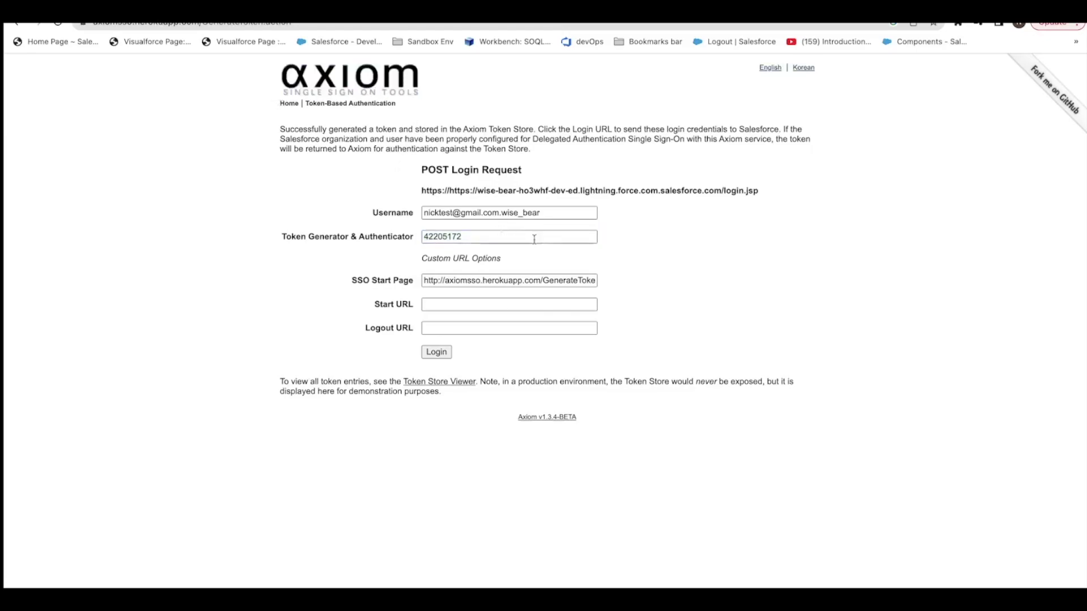
left_click_drag(558, 217, 419, 213)
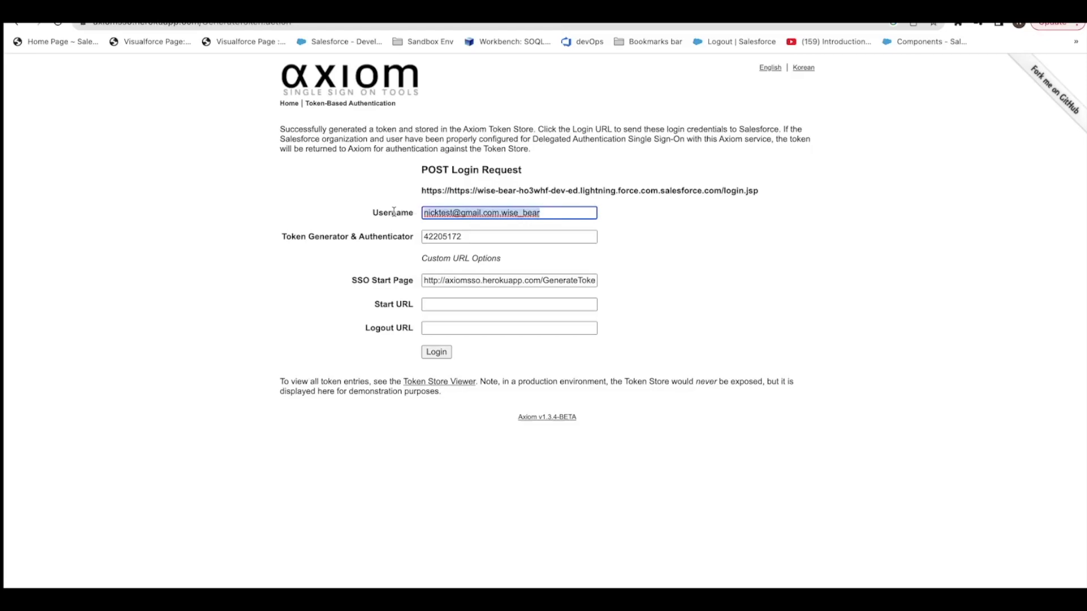